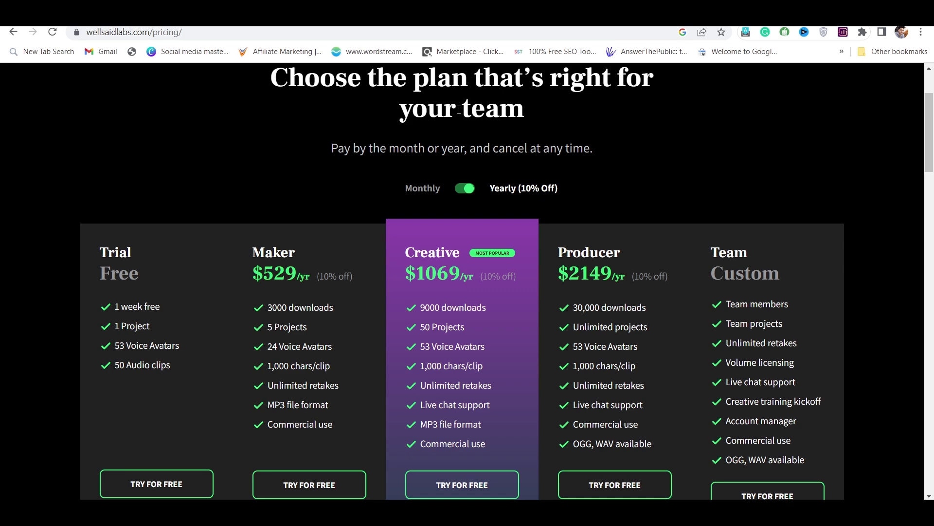
Step: Compare Murf and WellSaid pricing, then start WellSaid's free-trial sign-up
scroll(453, 155, up, 2)
scroll(453, 155, down, 1)
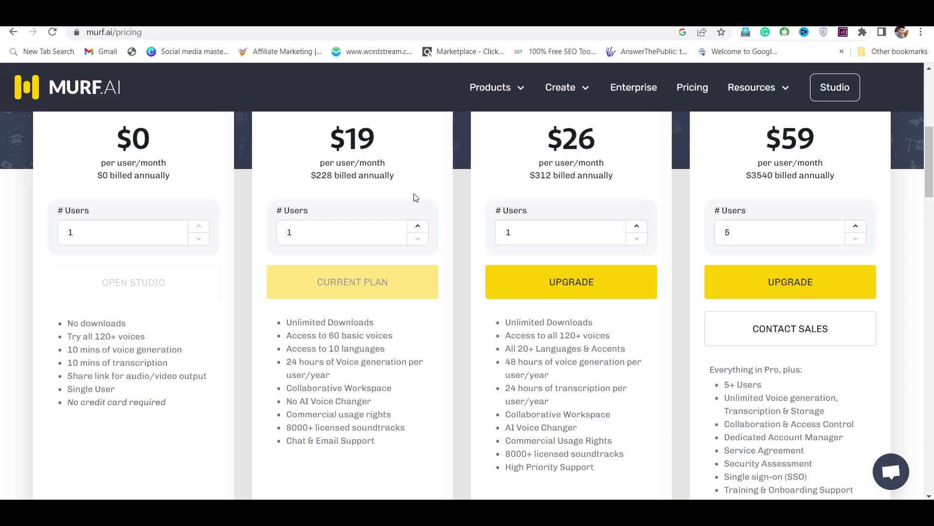
key(ctrl+Tab)
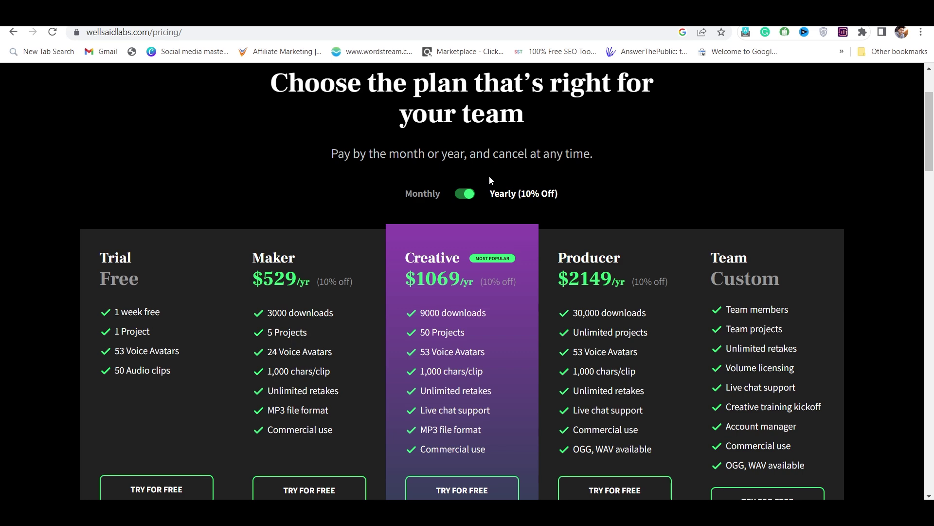
scroll(489, 177, up, 3)
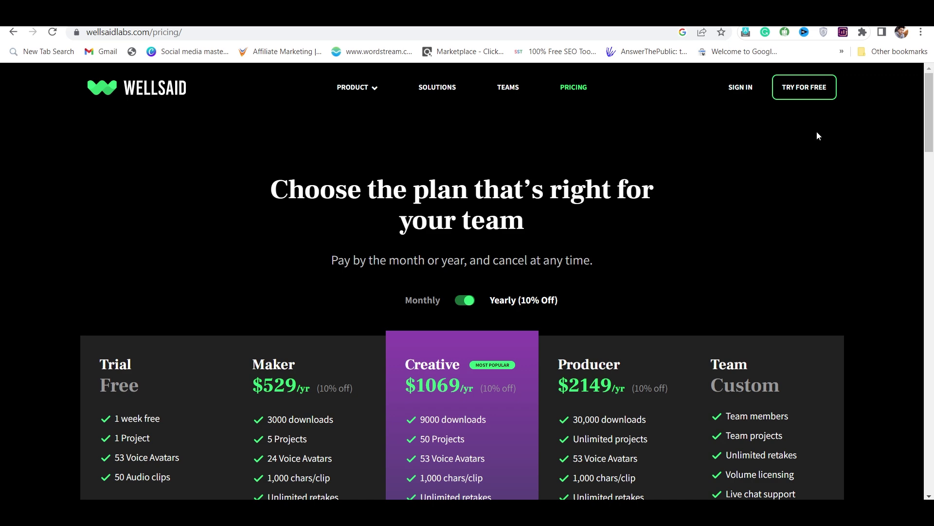
click(801, 95)
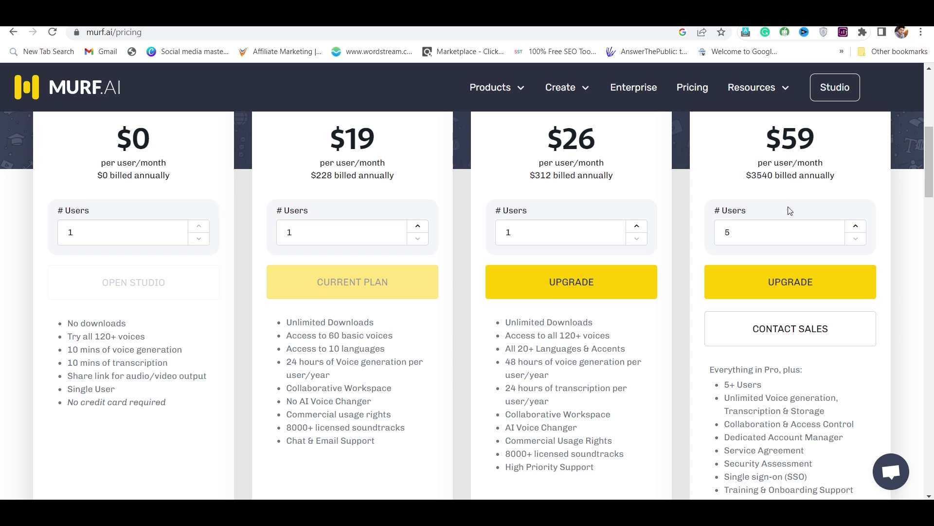
scroll(817, 238, up, 5)
scroll(817, 240, up, 2)
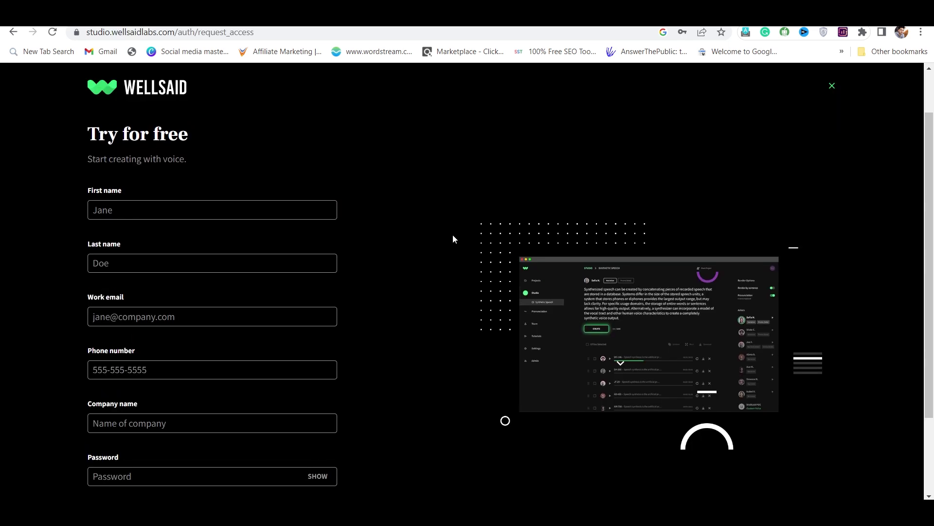
Step: Enter placeholder first and last names on the WellSaid sign-up form
scroll(313, 183, down, 1)
click(307, 180)
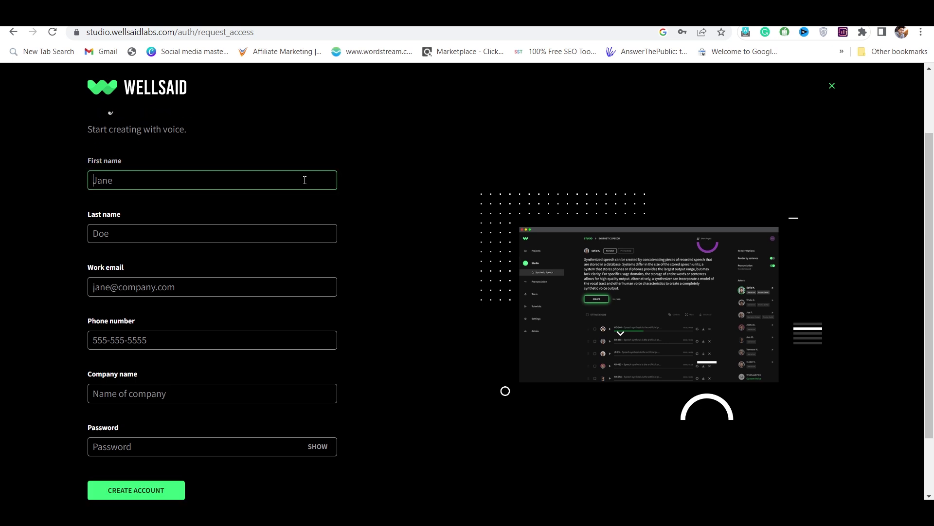
text(bfjh)
click(273, 232)
text(vknv)
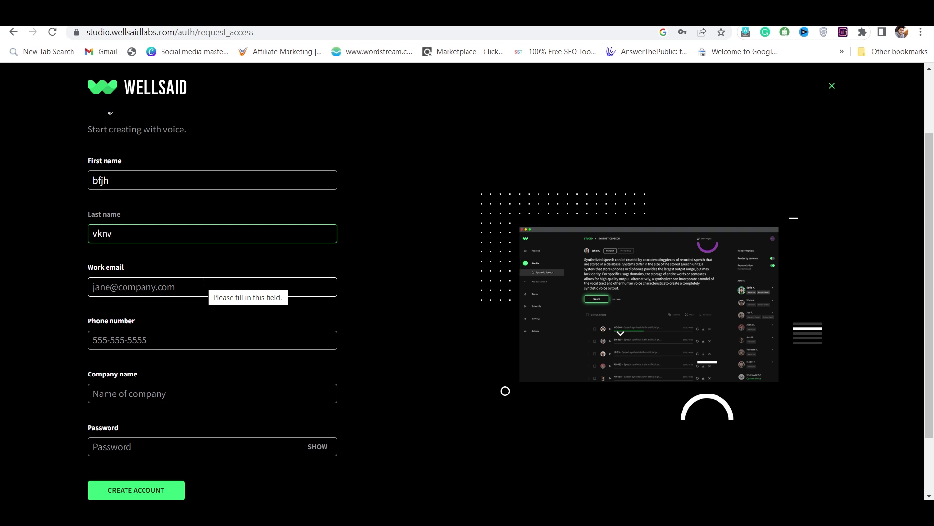
click(96, 290)
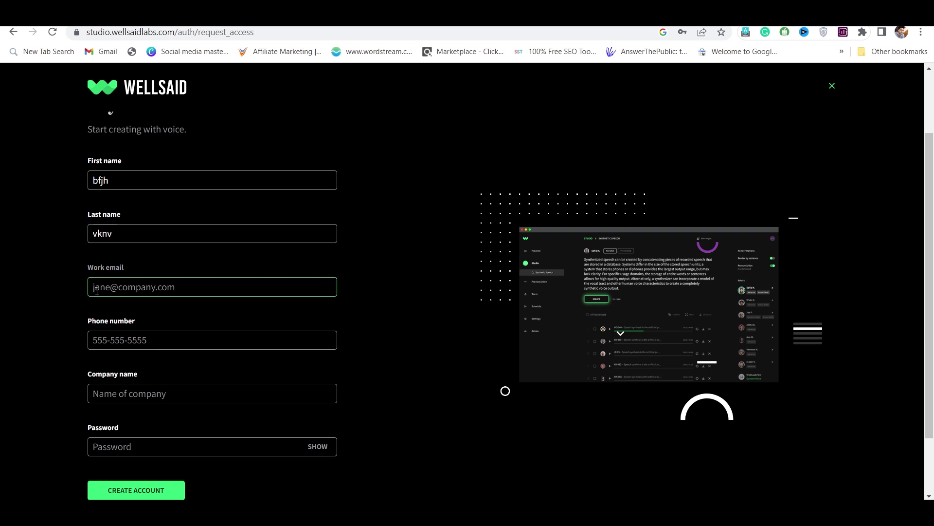
click(74, 288)
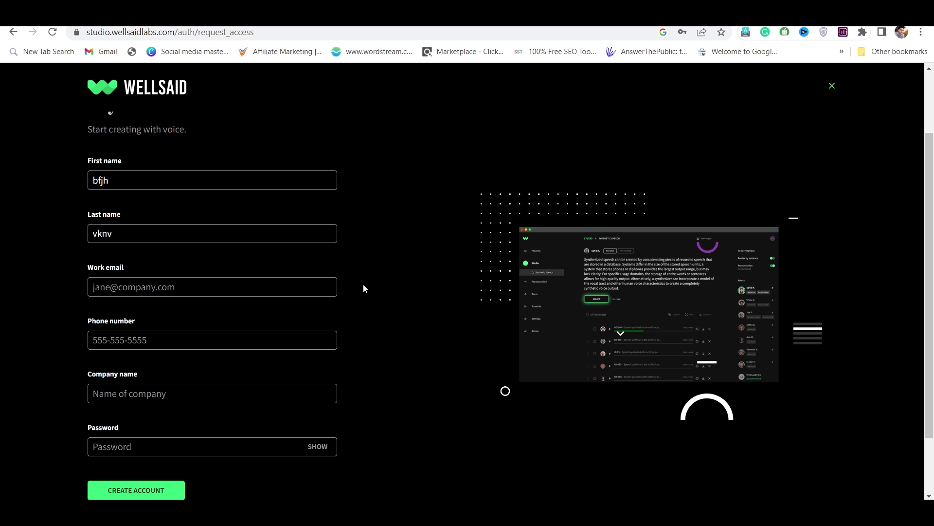
scroll(363, 288, down, 3)
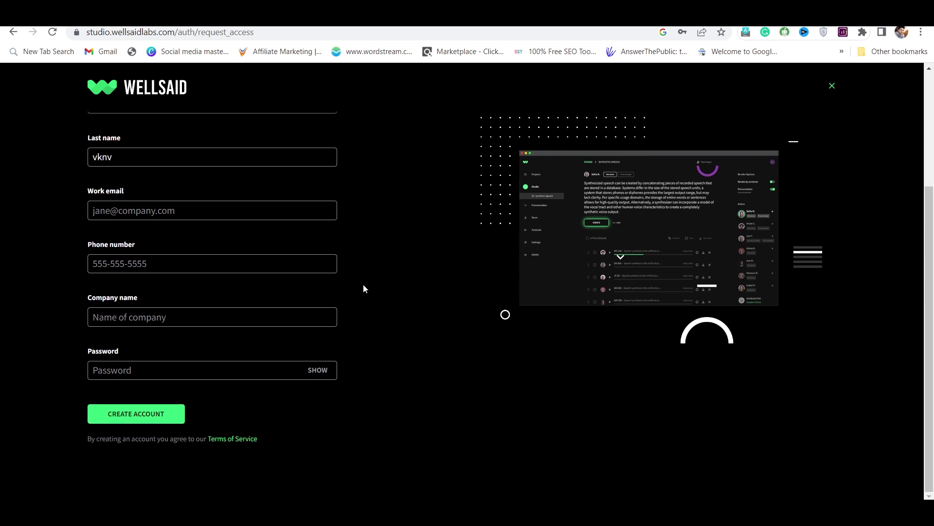
scroll(363, 288, up, 1)
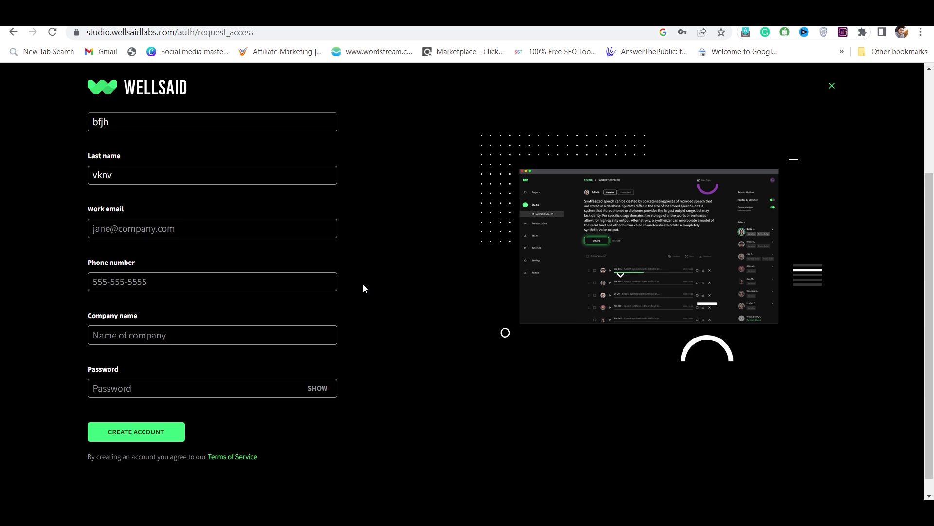
scroll(363, 288, up, 3)
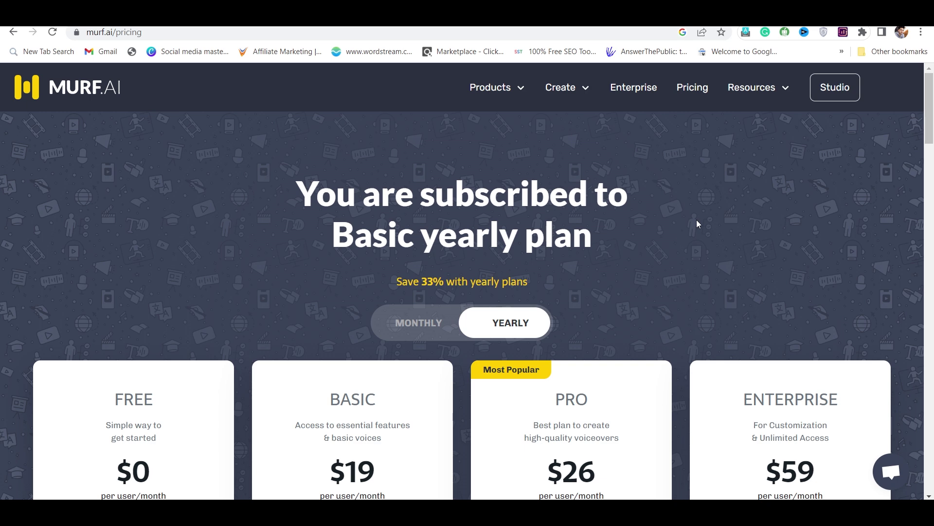
Step: Go to Murf Studio from the pricing page's top navigation
scroll(697, 224, down, 1)
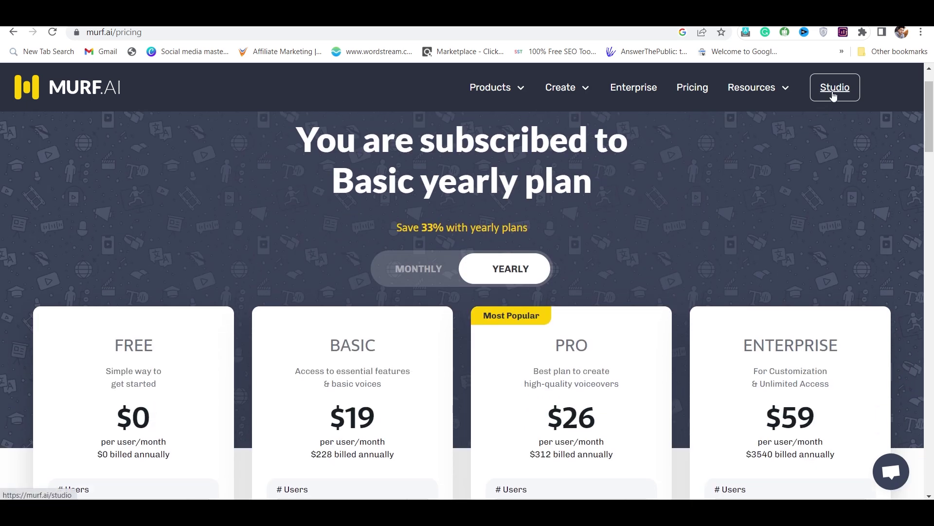
click(834, 96)
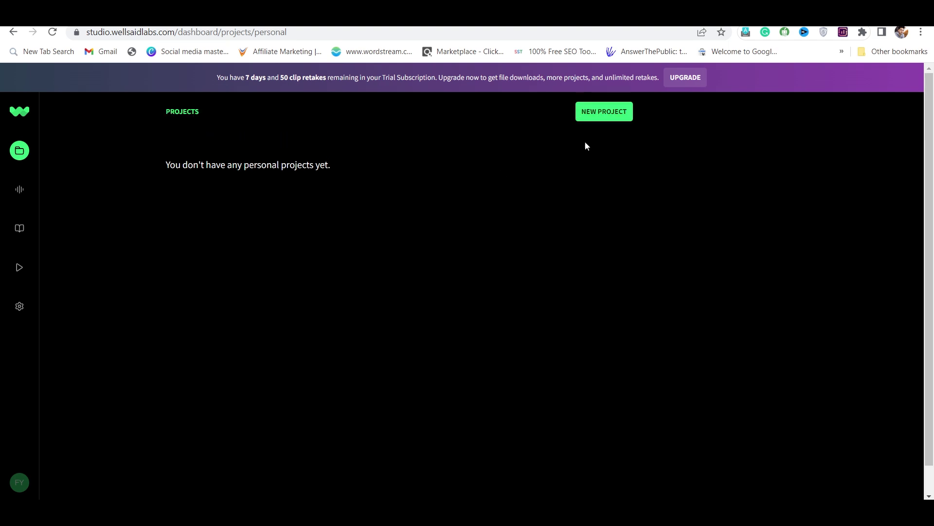
Step: Create a new WellSaid project called 'name'
click(599, 117)
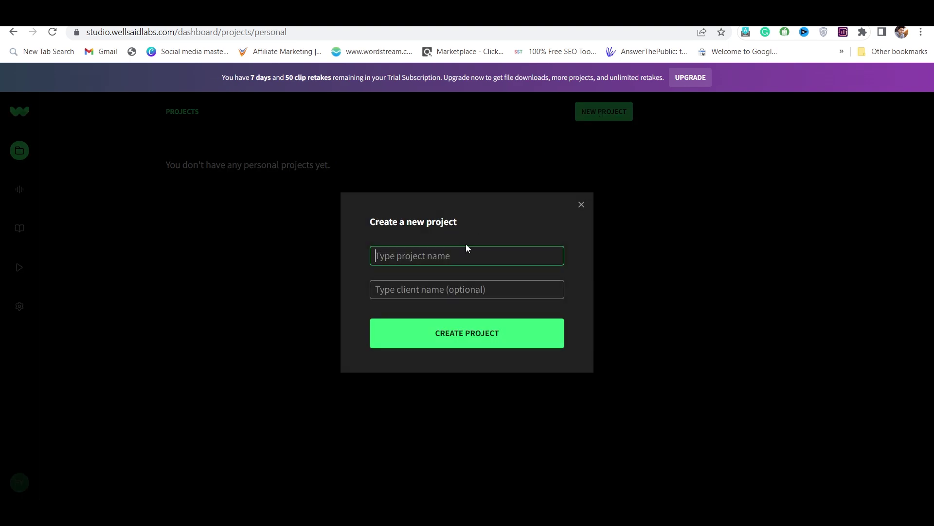
text(name)
click(451, 319)
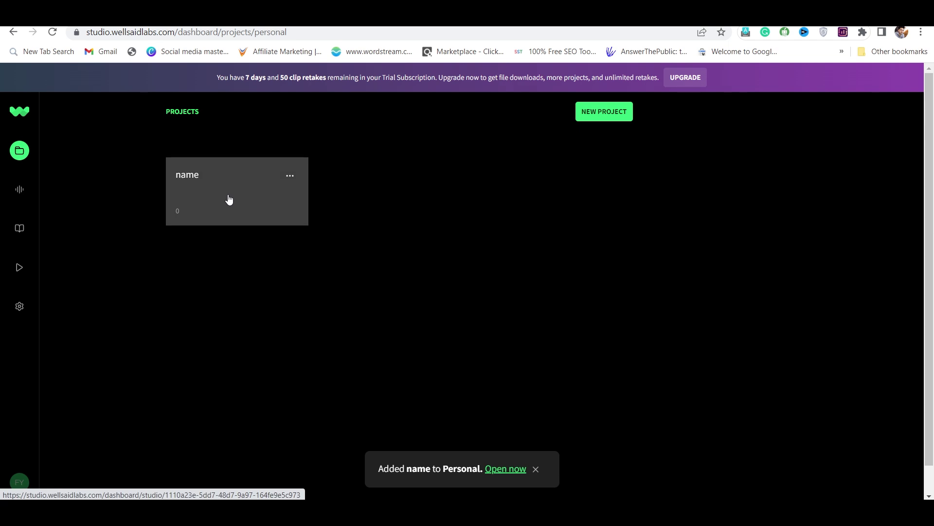
Step: Paste the financial-goals opening sentence into the project's script
click(229, 198)
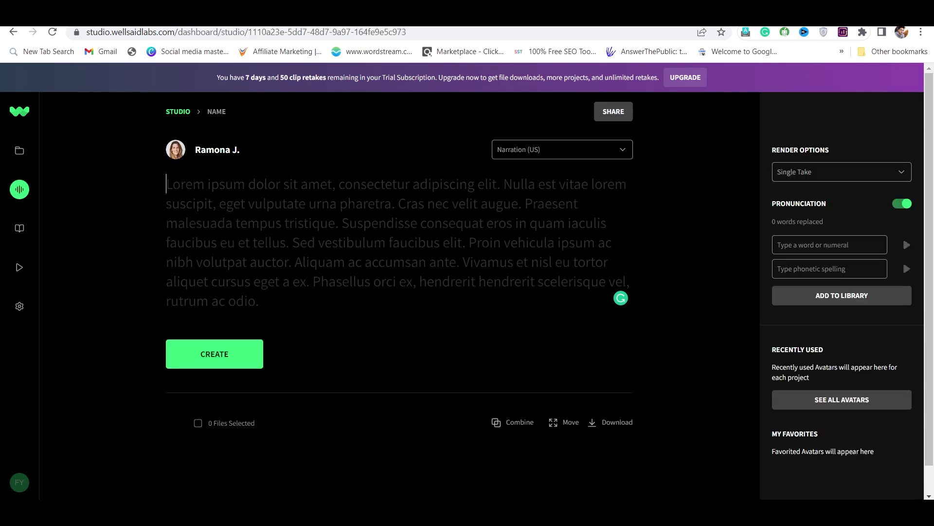
click(365, 204)
text(The first step to becoming rich is setting clear financial goals. Start by figuring out how much money you want to make,)
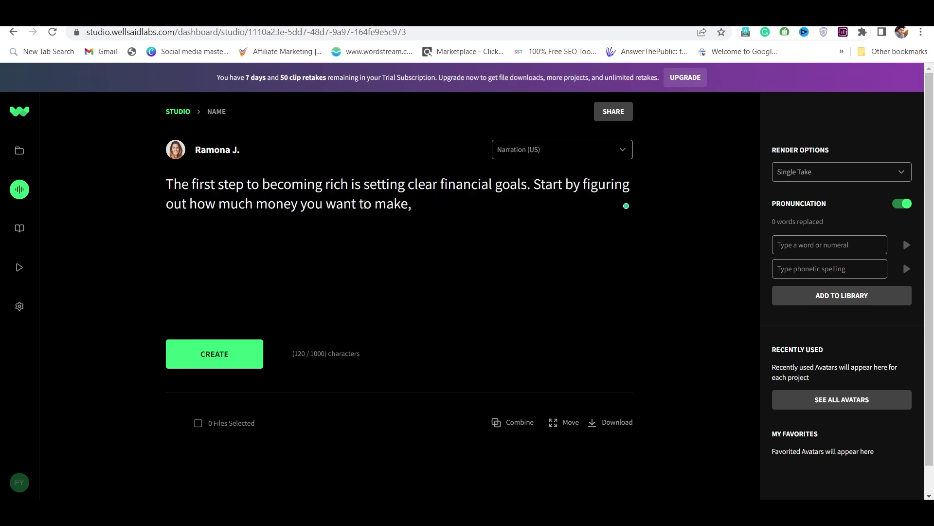
key(ctrl+Tab)
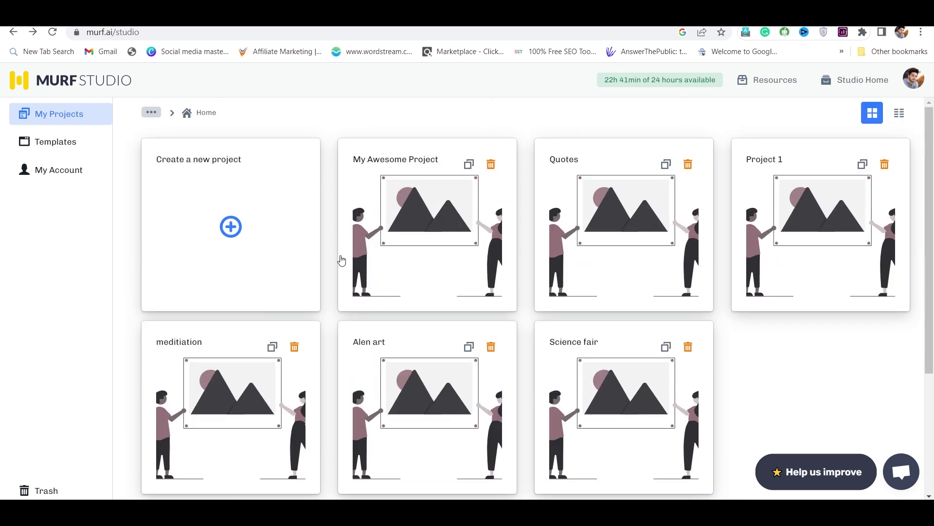
Step: Create a blank Murf audio project named 'Test'
click(235, 228)
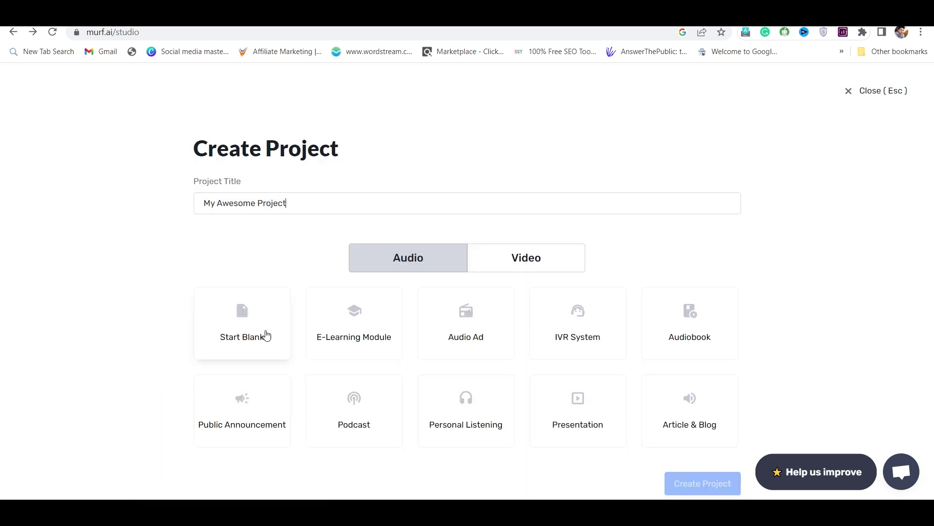
click(252, 323)
triple_click(300, 212)
text(Test)
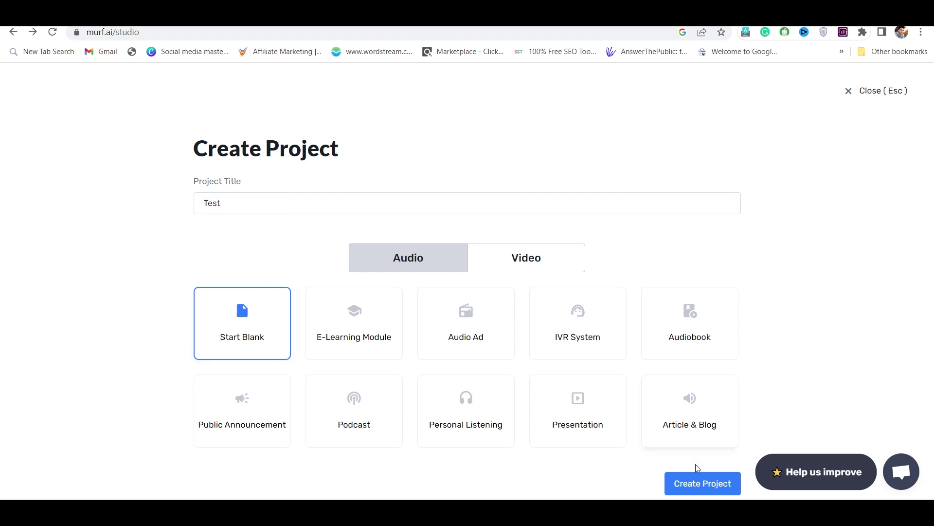
click(696, 488)
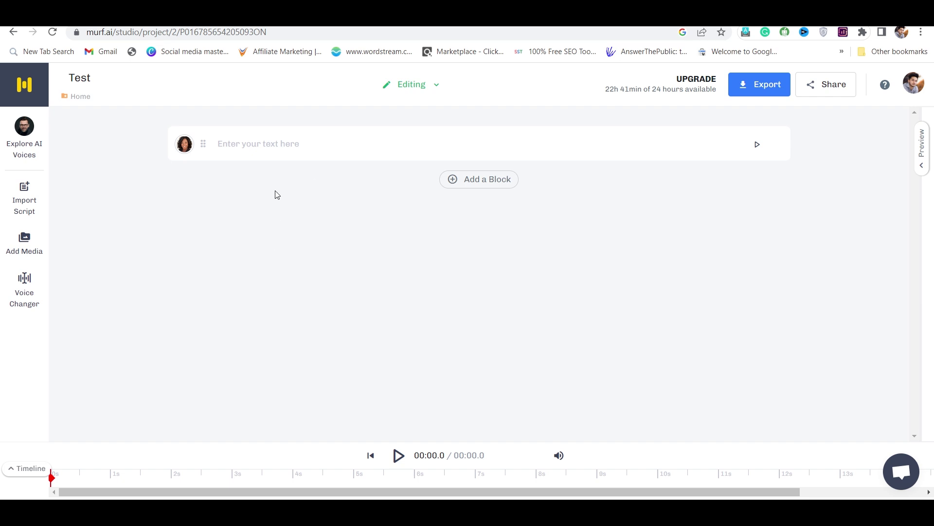
Step: Paste the financial-goals sentence into the first block and dismiss the import window
click(259, 144)
text(The first step to becoming rich is setting clear financial goals. Start by figuring out how much money you want to make,)
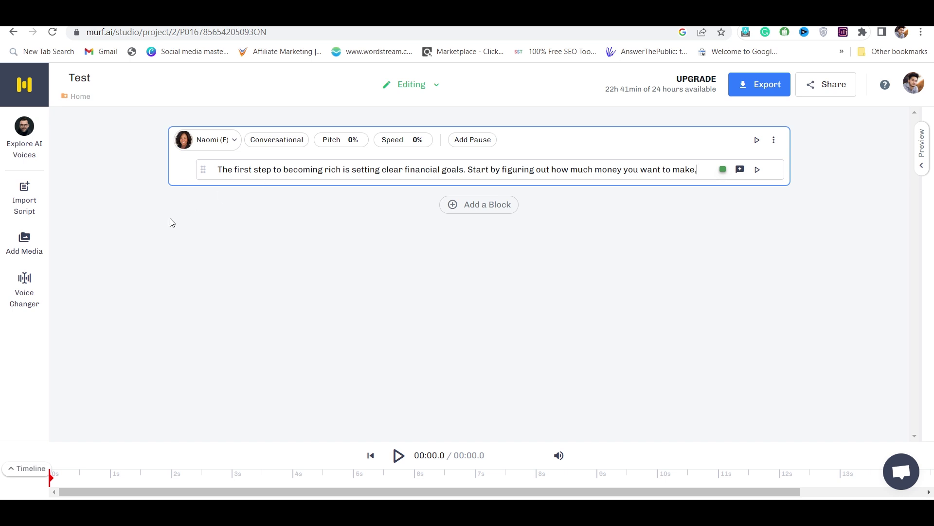
click(26, 202)
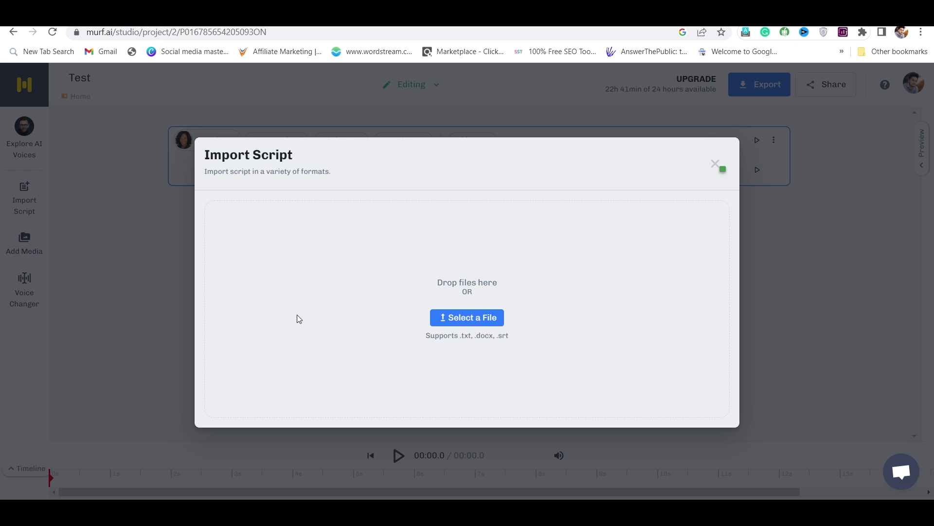
click(708, 169)
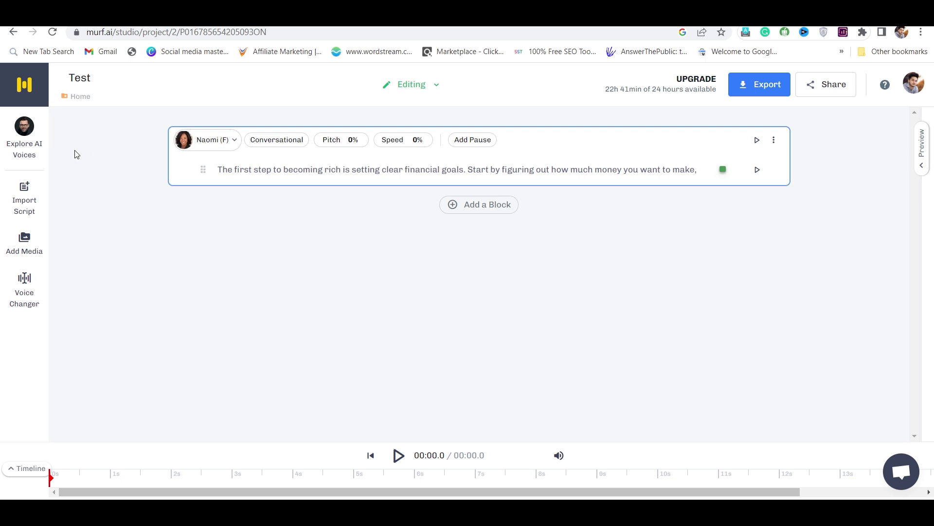
Step: Preview the Terrell, Samantha, Clint and Cooper voice samples in the voice library
click(26, 135)
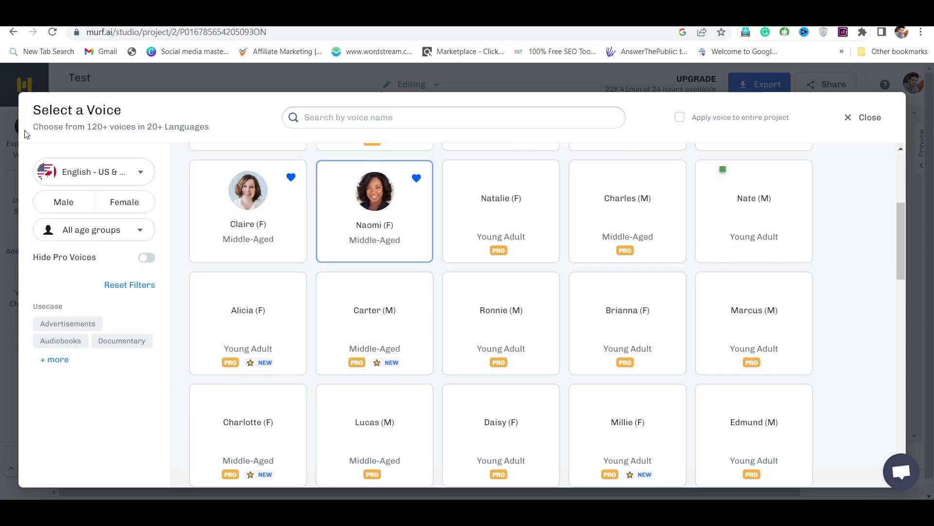
mouse_move(271, 248)
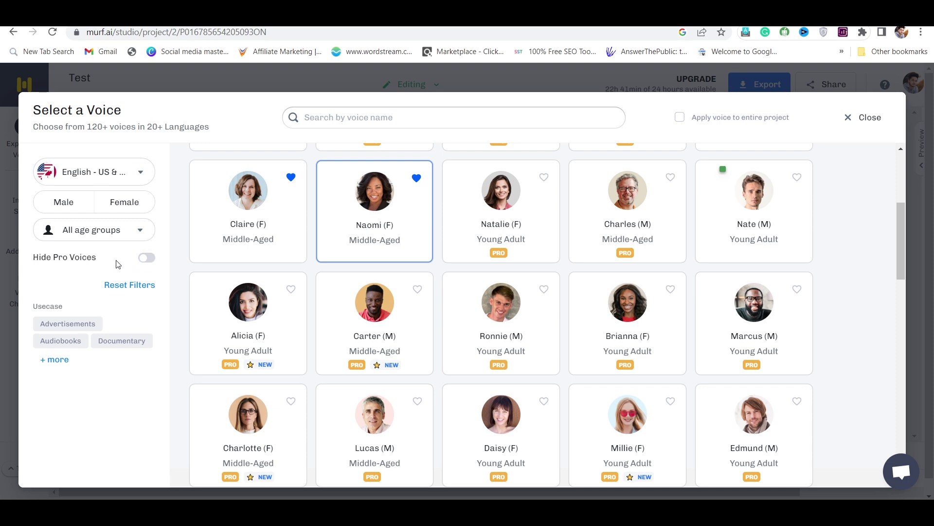
scroll(314, 272, up, 3)
scroll(314, 273, up, 1)
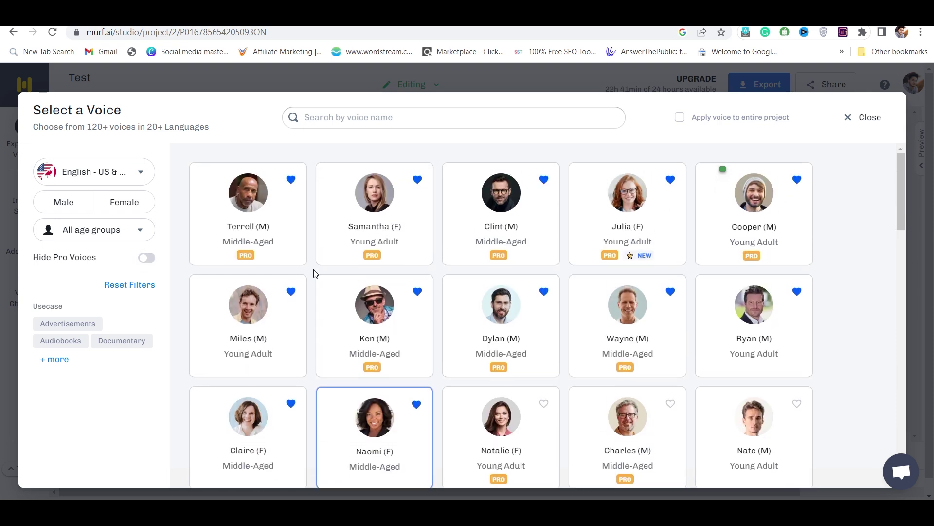
click(208, 247)
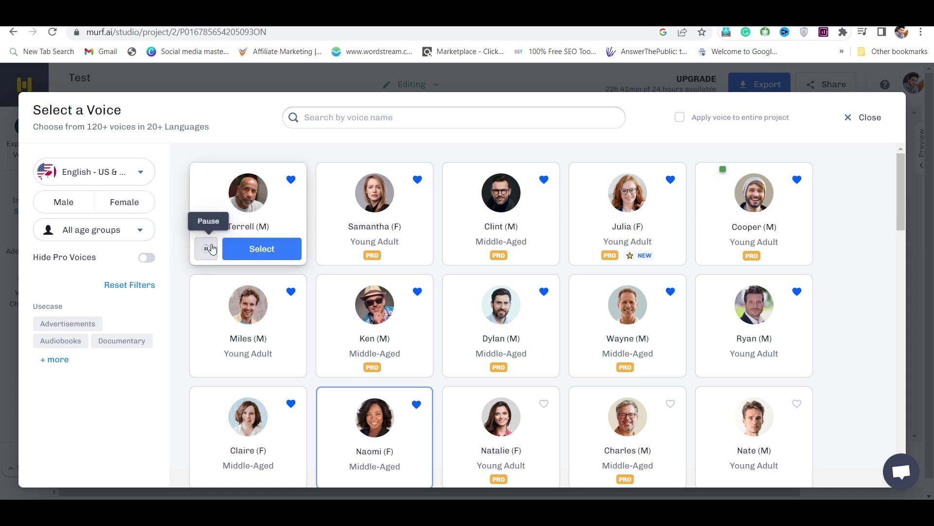
click(331, 249)
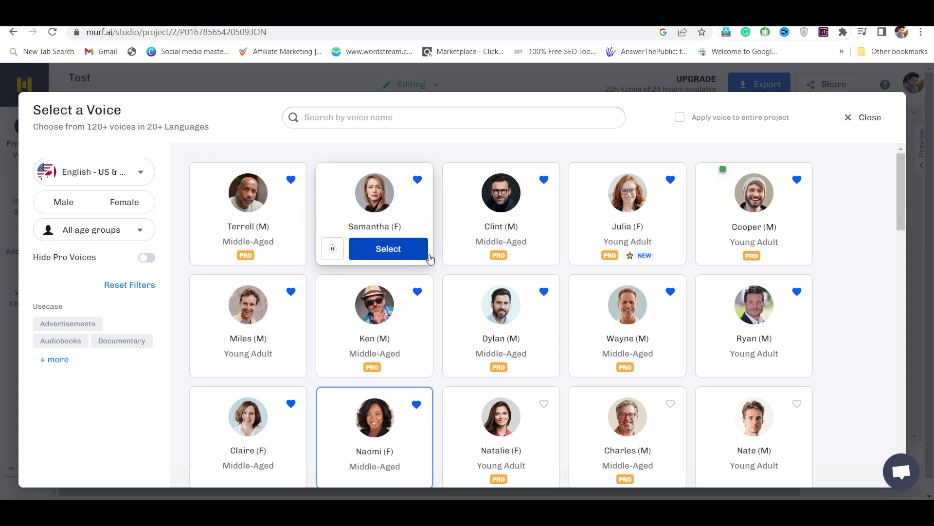
mouse_move(459, 249)
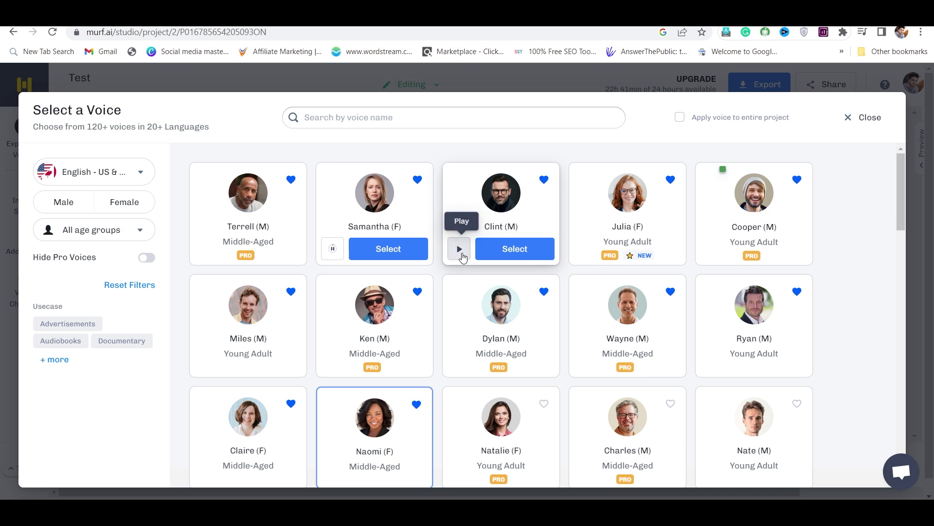
click(461, 254)
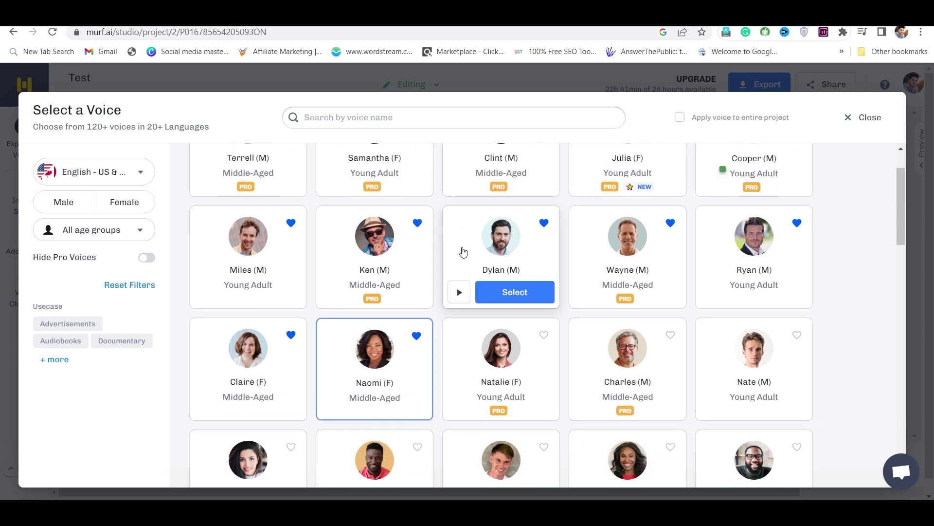
mouse_move(715, 257)
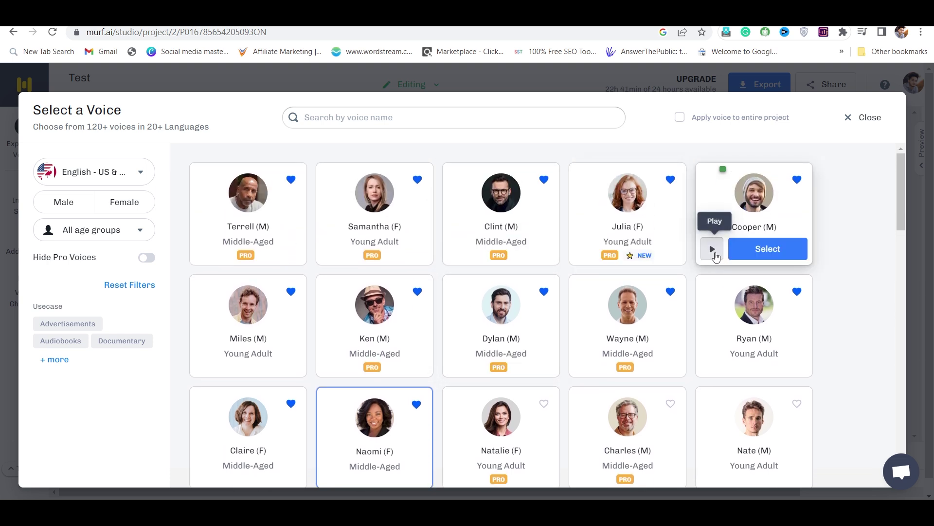
click(712, 248)
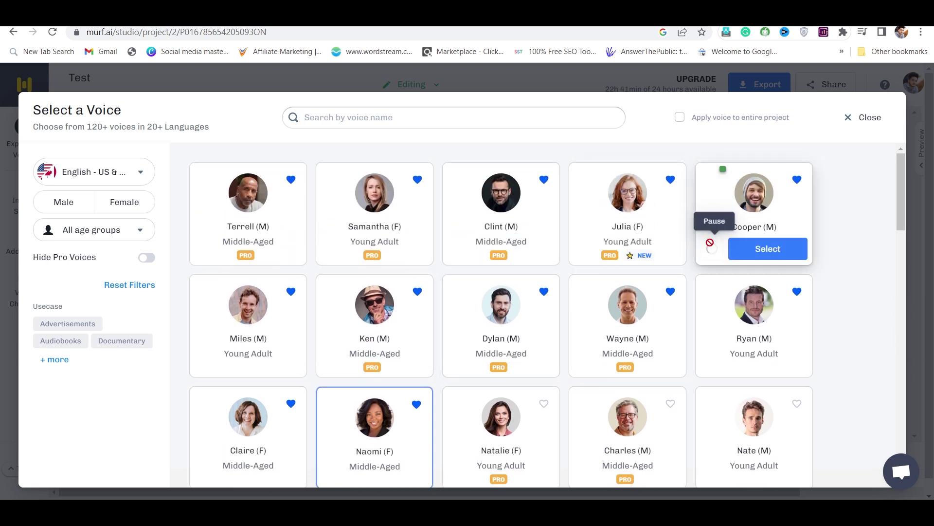
scroll(341, 298, down, 1)
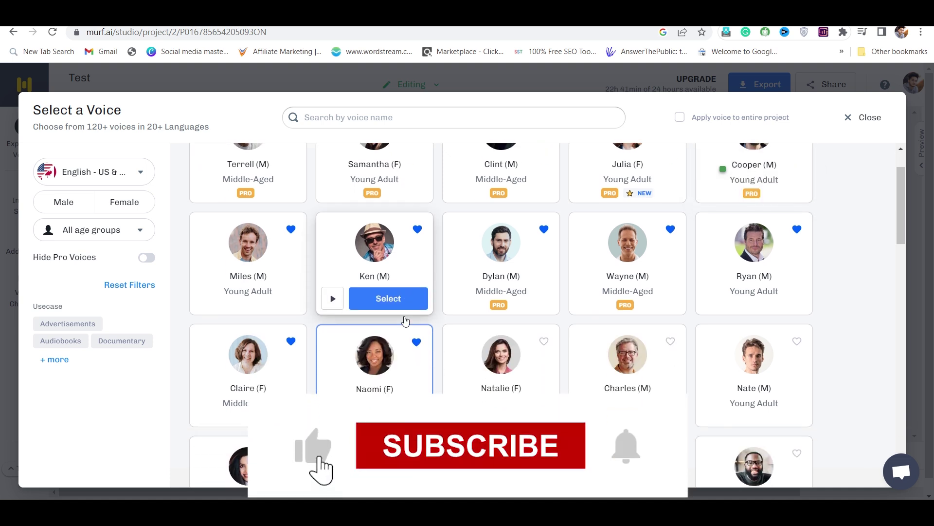
scroll(340, 369, down, 1)
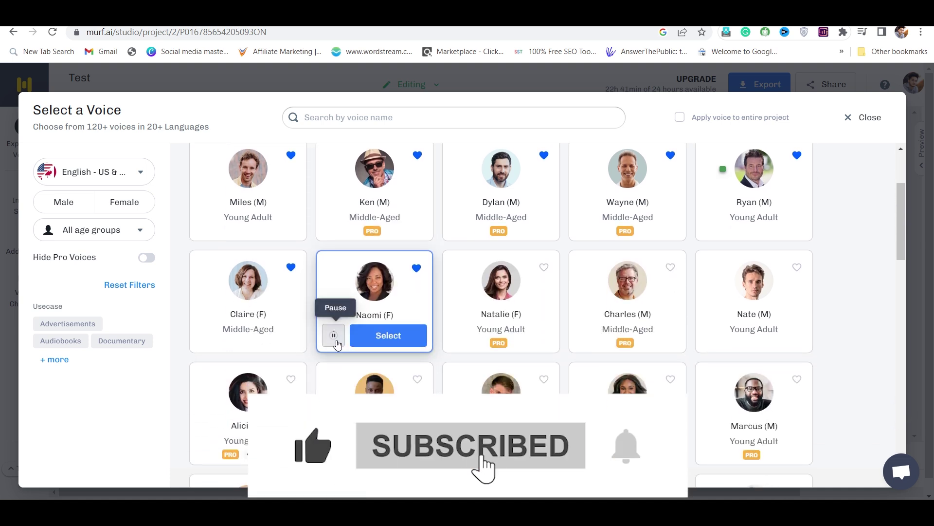
scroll(340, 335, up, 2)
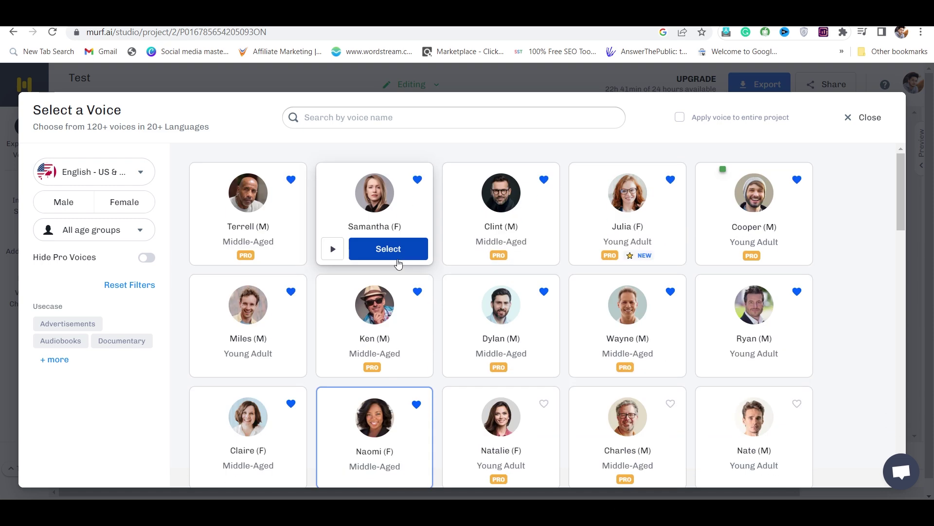
scroll(398, 263, down, 3)
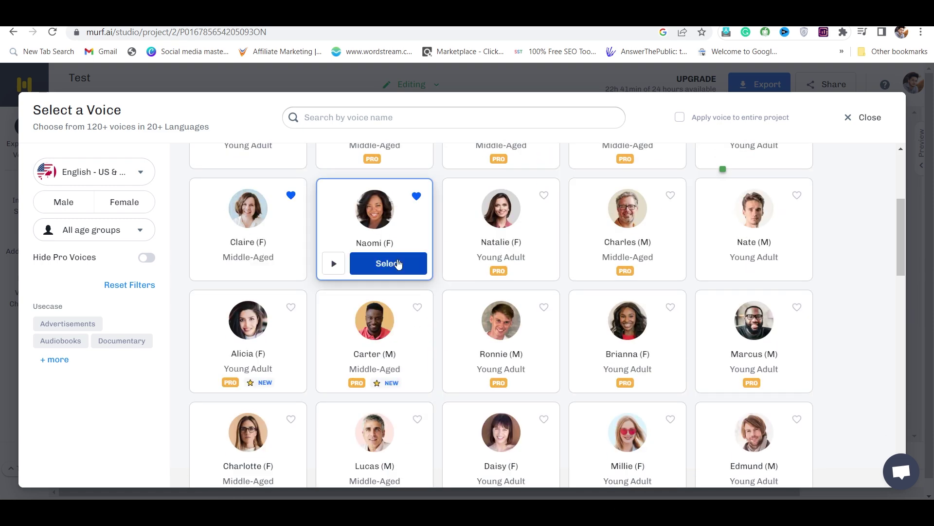
Step: Filter voices to the Youtube usecase and apply Naomi to the entire project
click(56, 360)
scroll(58, 363, down, 1)
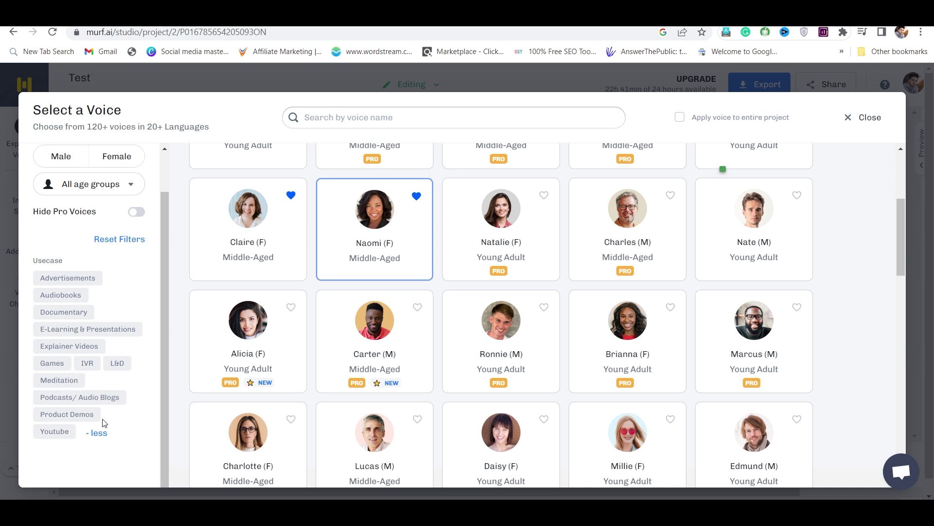
click(52, 433)
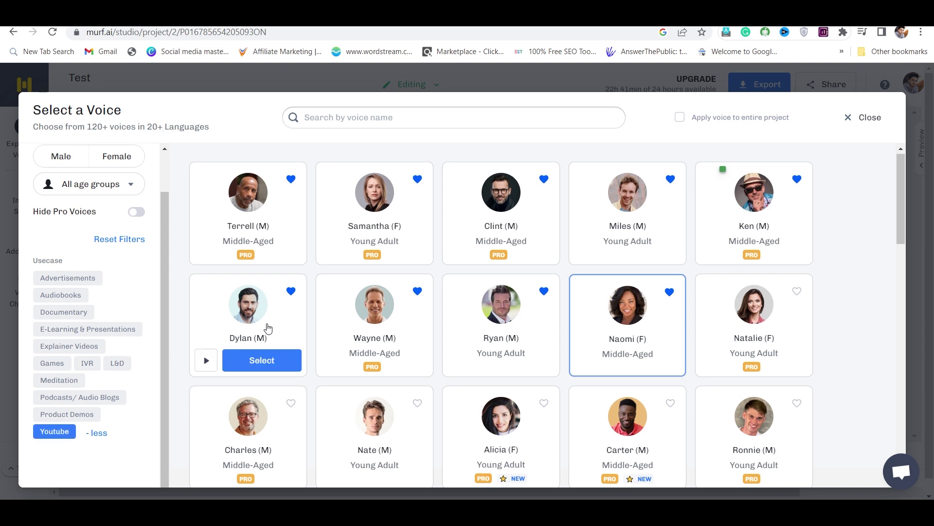
scroll(405, 292, down, 2)
scroll(405, 292, up, 2)
scroll(405, 292, down, 1)
scroll(405, 292, up, 1)
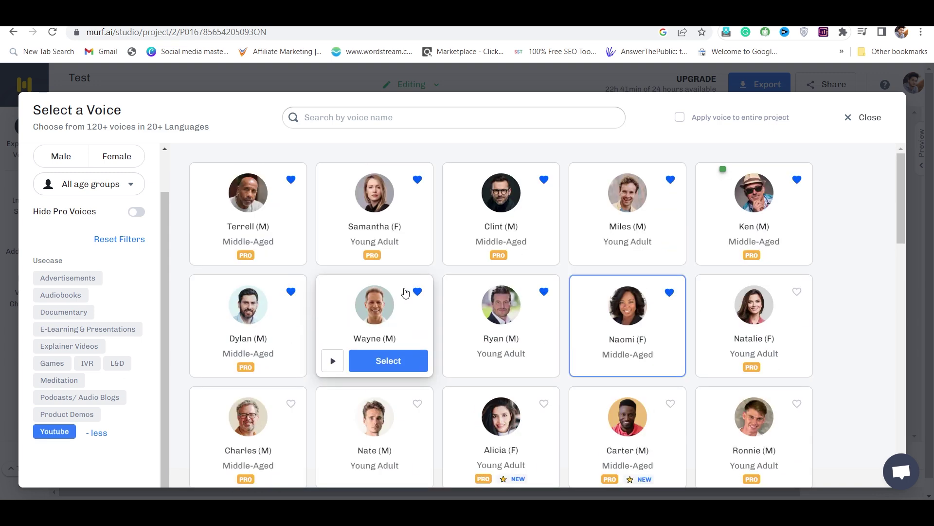
click(680, 119)
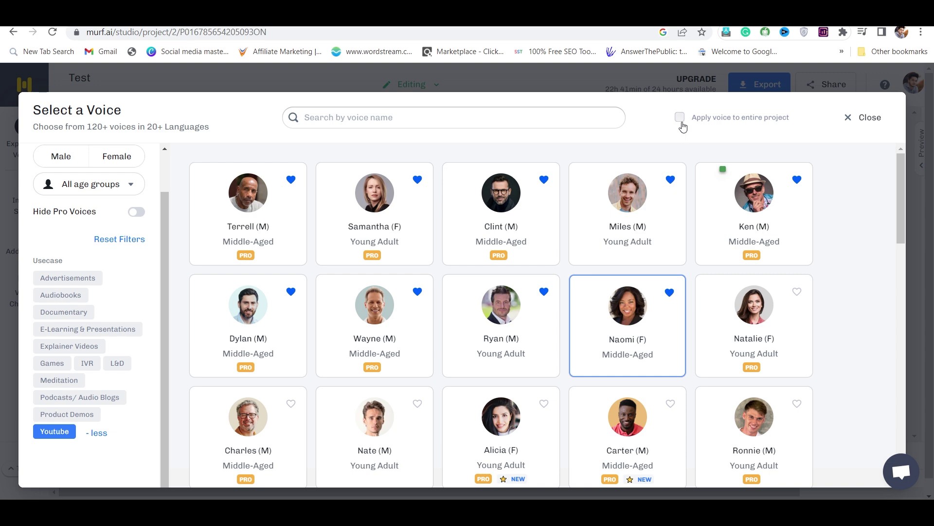
click(638, 359)
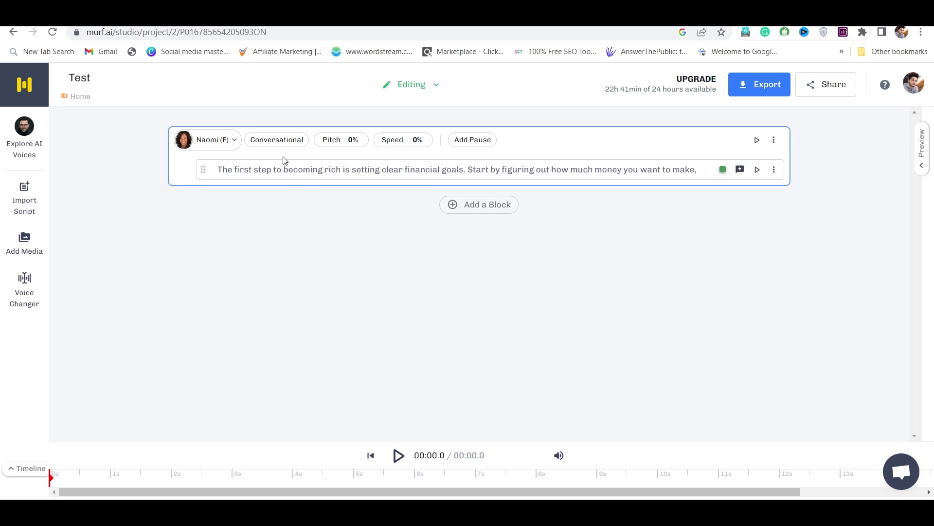
Step: Set Naomi's speaking style to Inspirational, then return to the WellSaid Labs studio
click(274, 142)
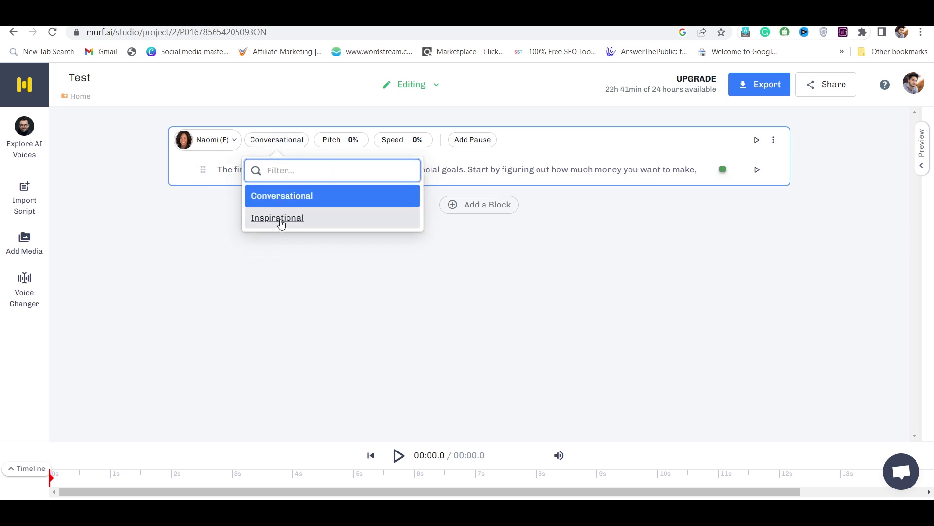
click(281, 223)
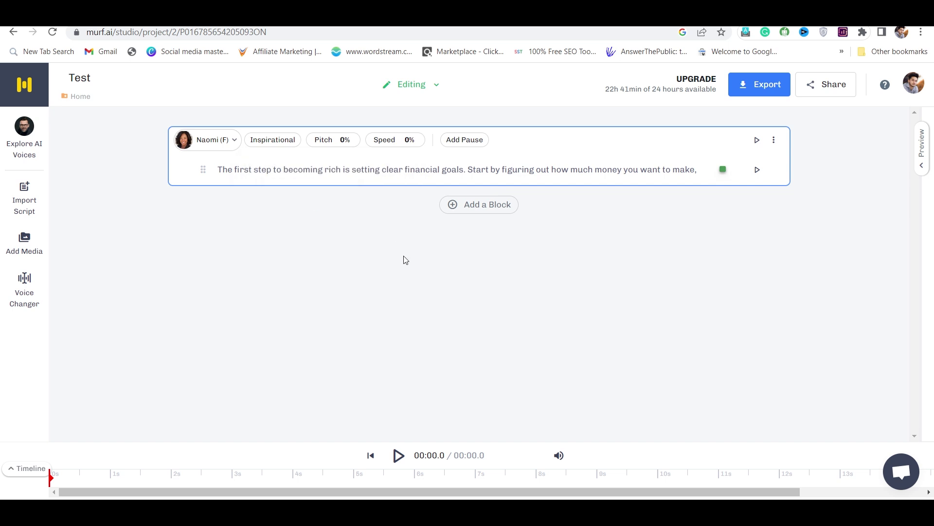
click(555, 12)
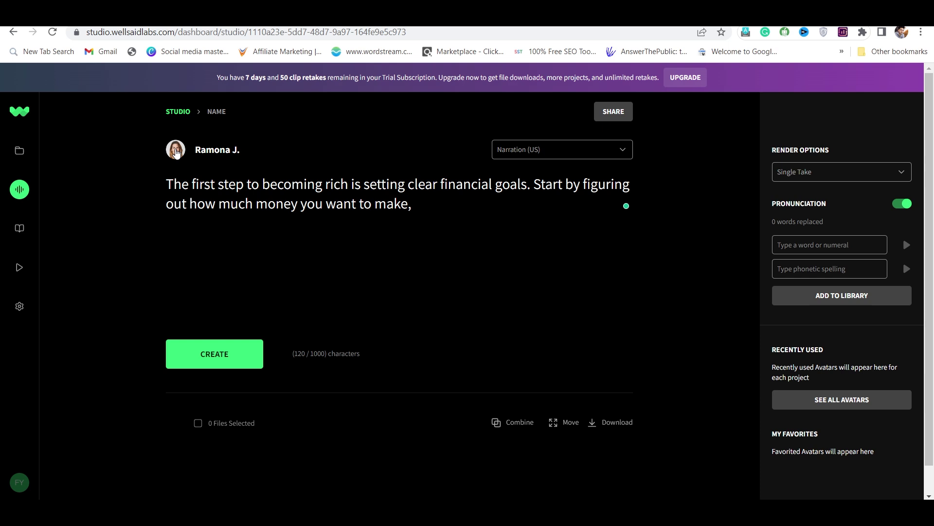
Step: Preview the Paula R., Alan T., Jarvis H. and Philip J. voice avatars
click(176, 153)
scroll(310, 303, down, 1)
scroll(310, 302, down, 10)
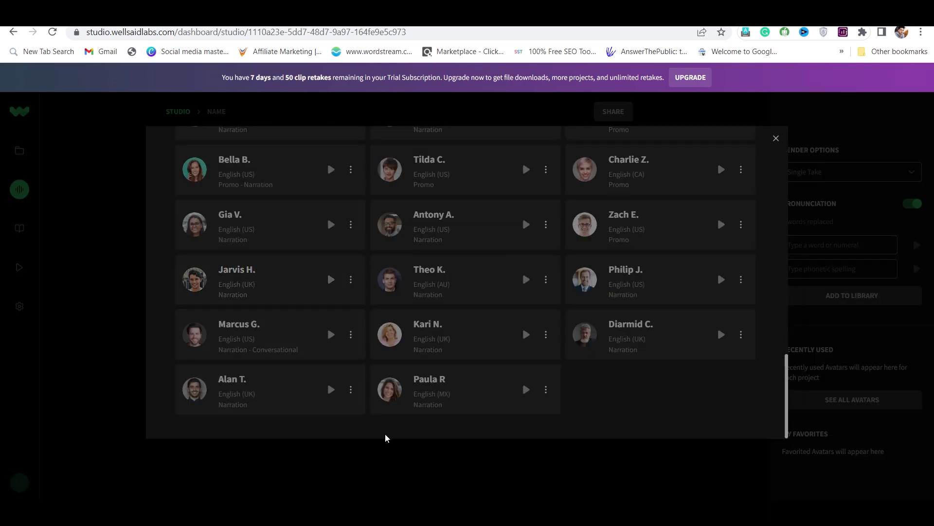
click(525, 390)
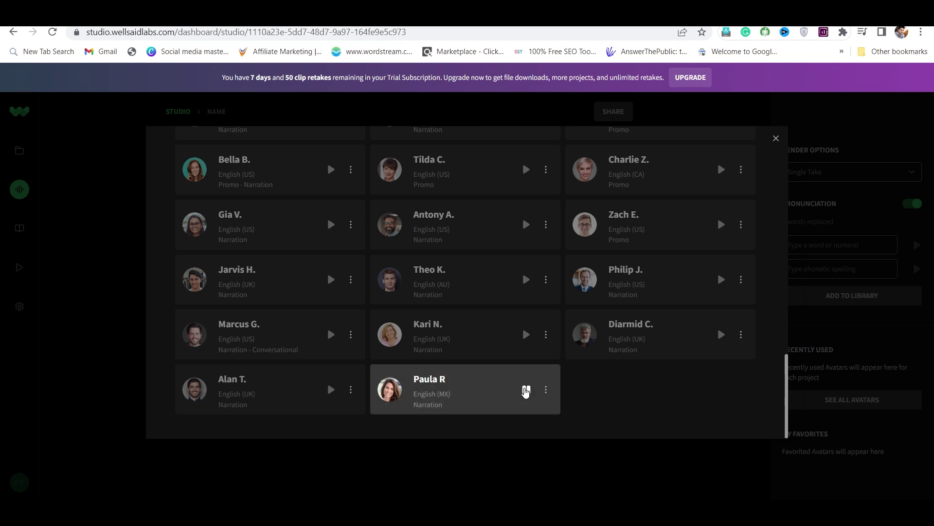
click(331, 389)
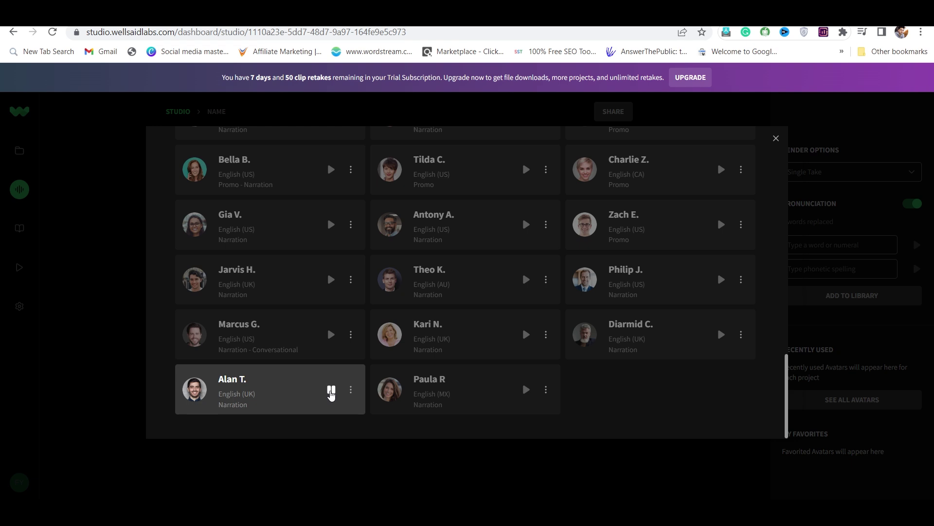
scroll(331, 380, up, 1)
click(330, 308)
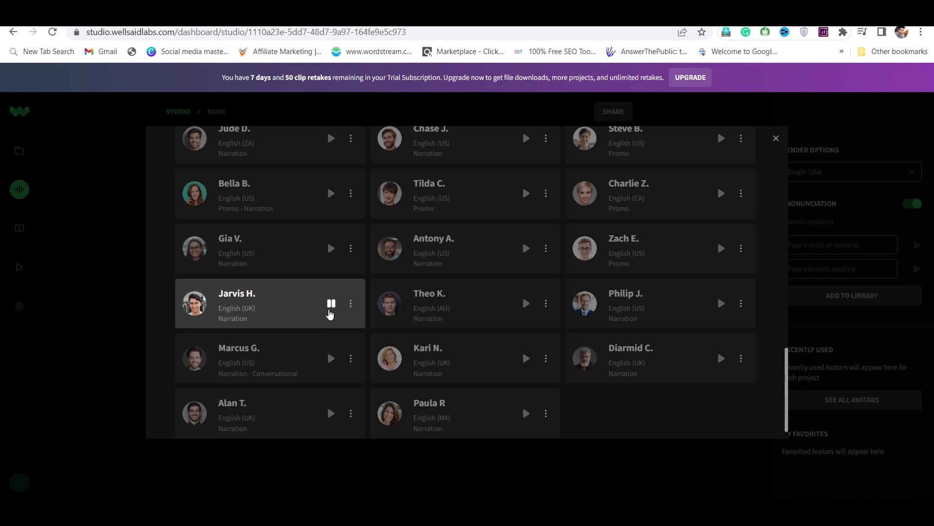
click(330, 307)
click(719, 304)
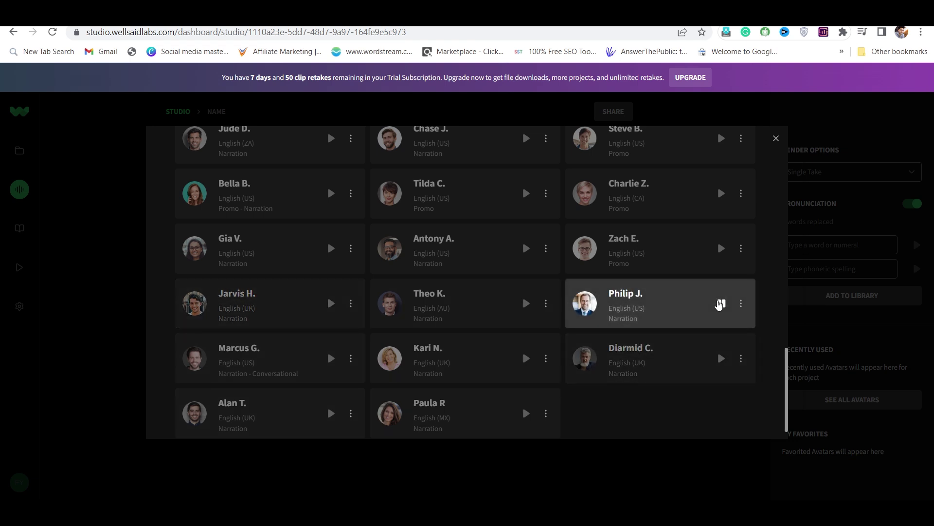
click(719, 304)
Step: Listen to Joe F.'s sample and select him as the narrating voice
scroll(502, 288, up, 10)
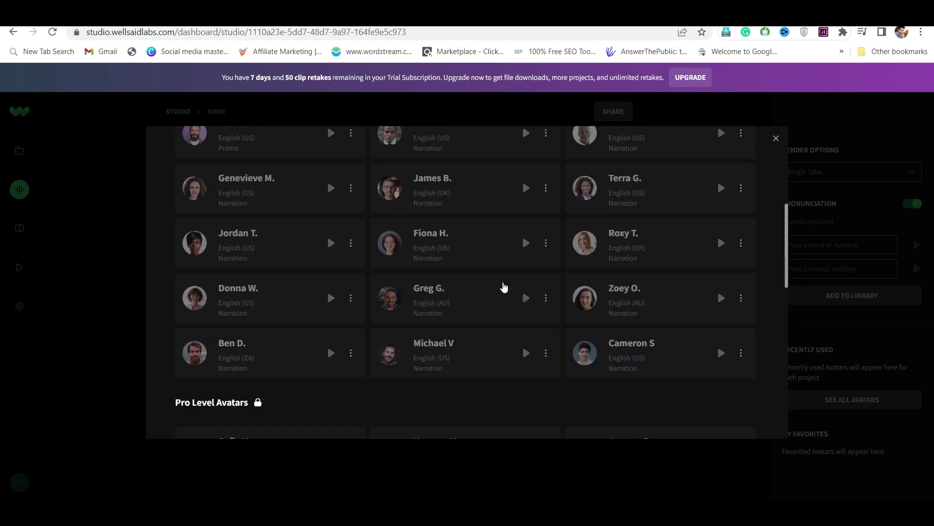
scroll(504, 287, up, 6)
scroll(504, 286, down, 3)
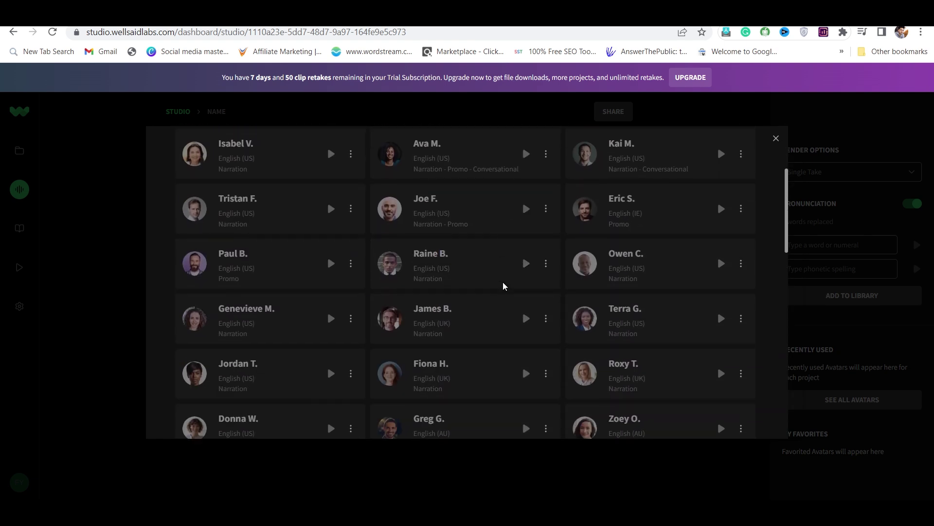
scroll(474, 198, up, 1)
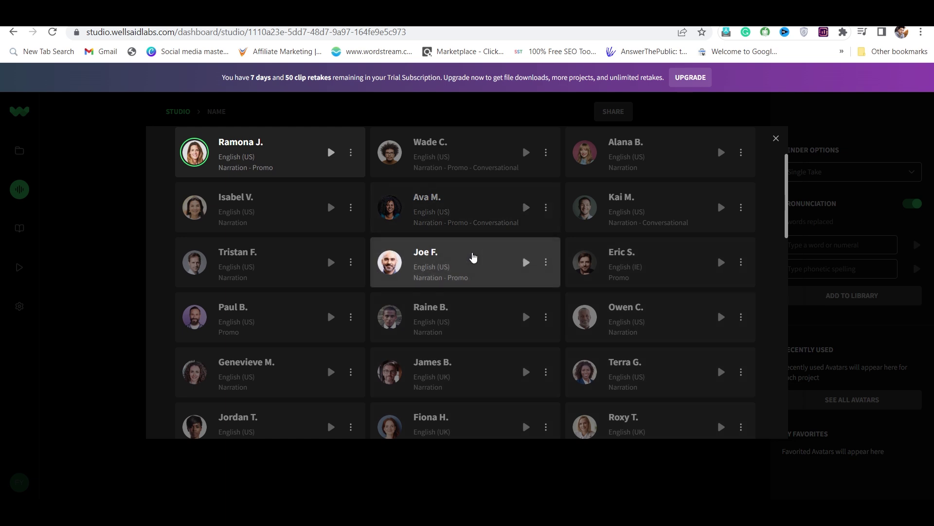
scroll(473, 257, up, 1)
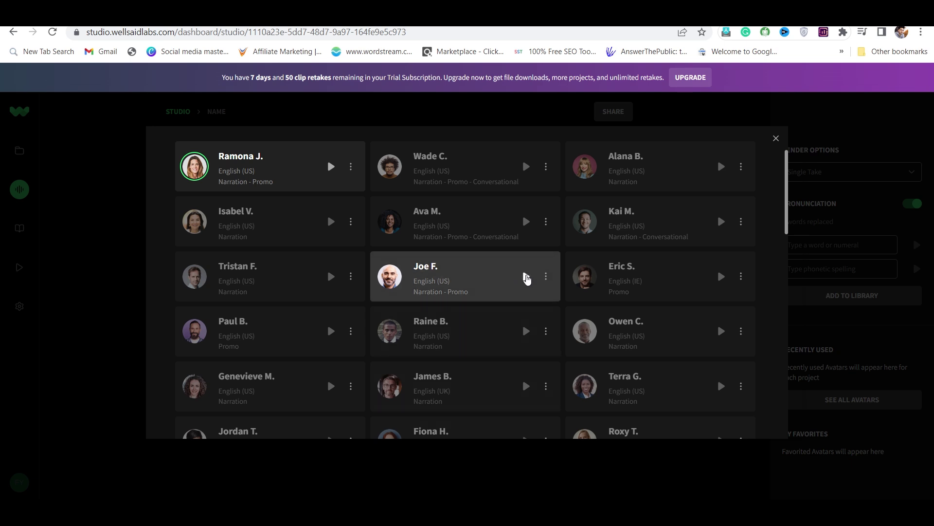
click(525, 277)
click(526, 286)
scroll(461, 272, up, 2)
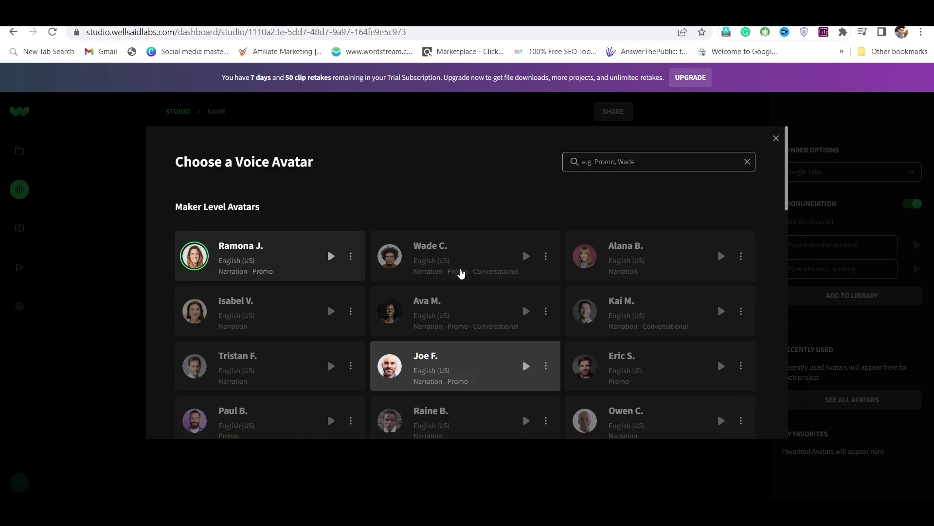
scroll(461, 272, down, 3)
scroll(462, 272, up, 2)
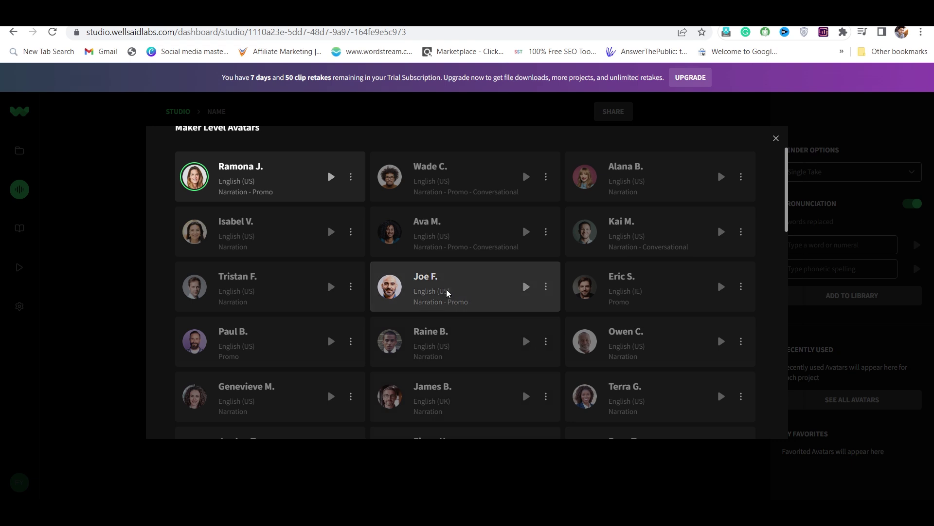
click(449, 294)
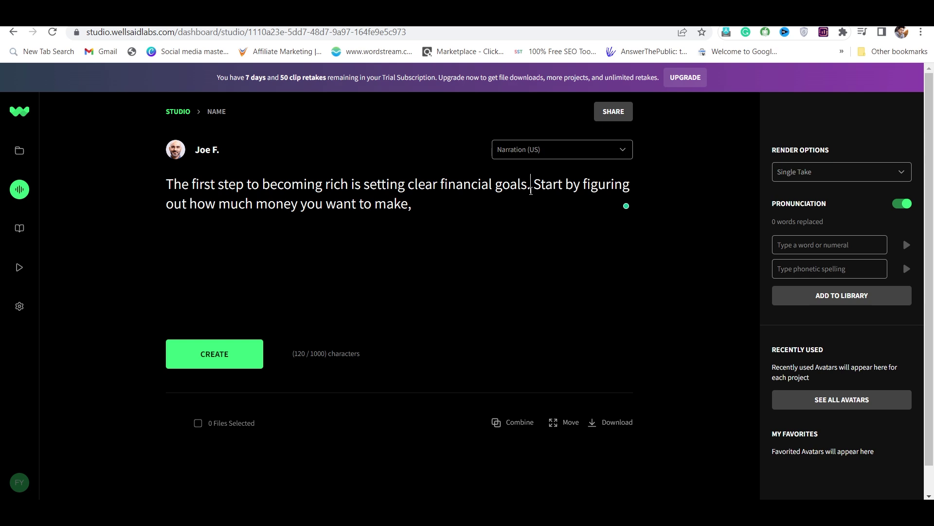
Step: Insert a dotted pause '(........)' after 'goals.' in the WellSaid script
text((........)
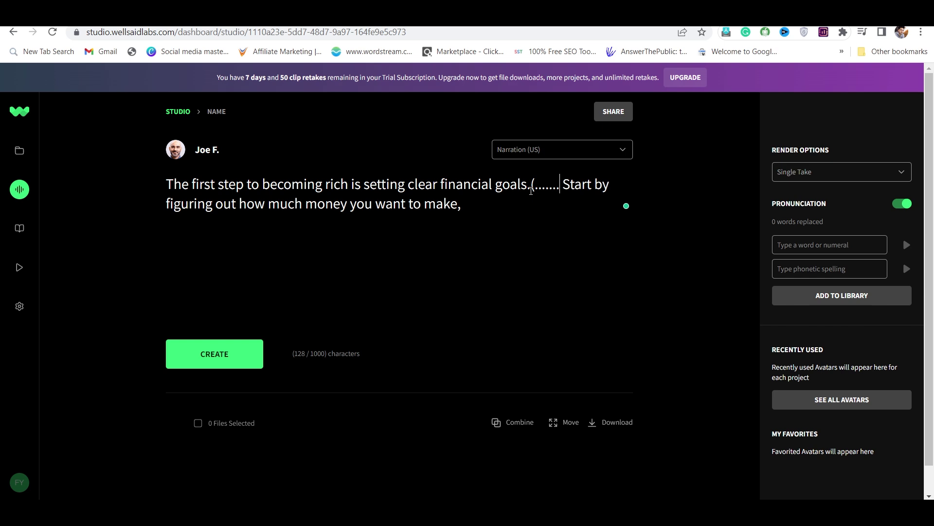
text())
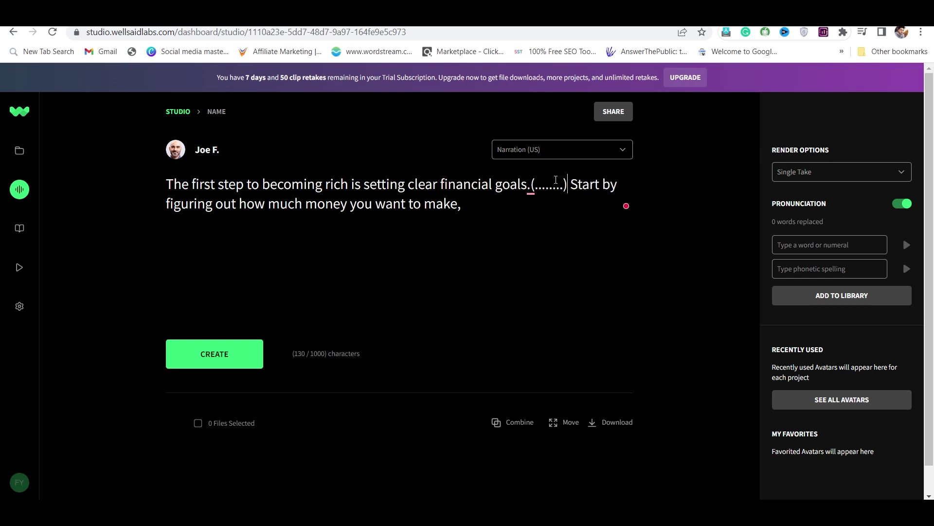
click(561, 185)
text(.....)
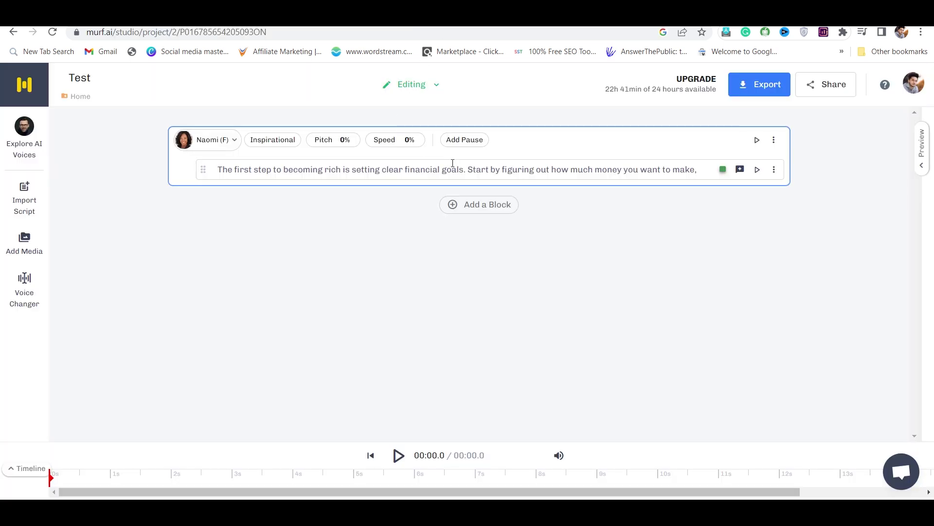
Step: Set the block's speaking speed to +1% and pitch to +21%
click(394, 146)
mouse_move(396, 185)
mouse_down()
mouse_move(405, 186)
mouse_move(395, 185)
mouse_up()
click(334, 296)
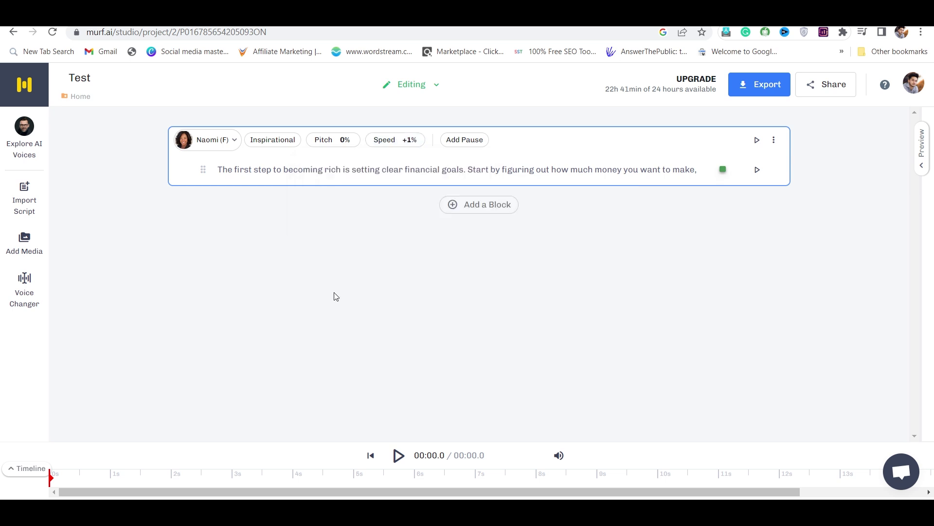
click(331, 141)
drag(333, 176, 318, 176)
click(369, 178)
click(267, 315)
Step: Insert a medium 0.75s pause after 'goals.' and open the stock music library
click(462, 141)
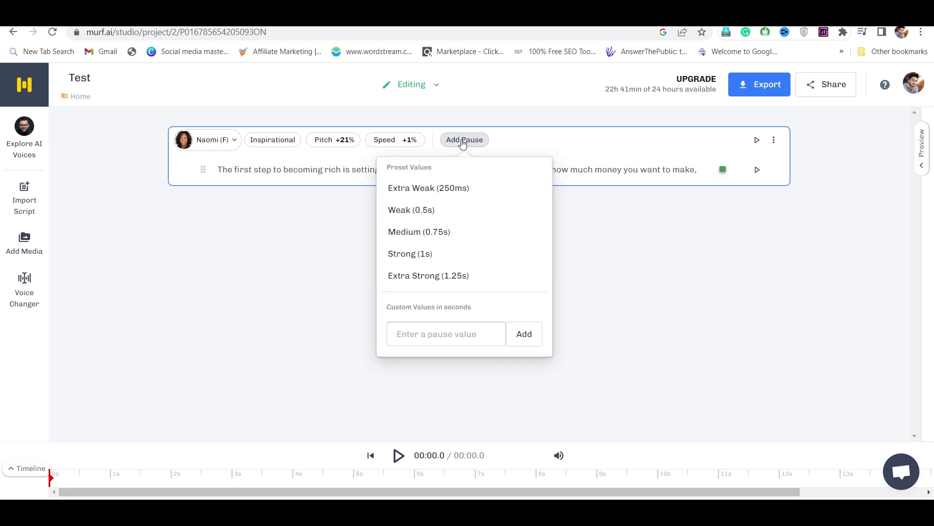
click(612, 166)
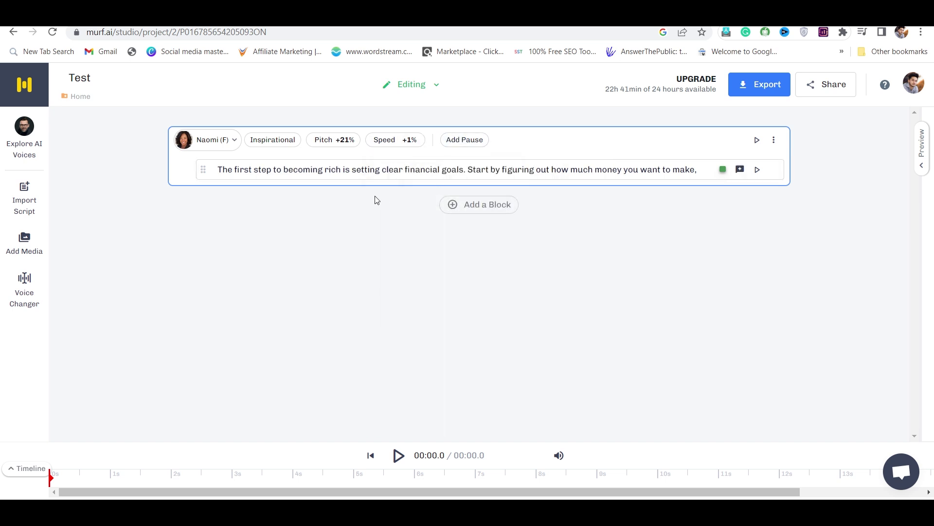
click(466, 172)
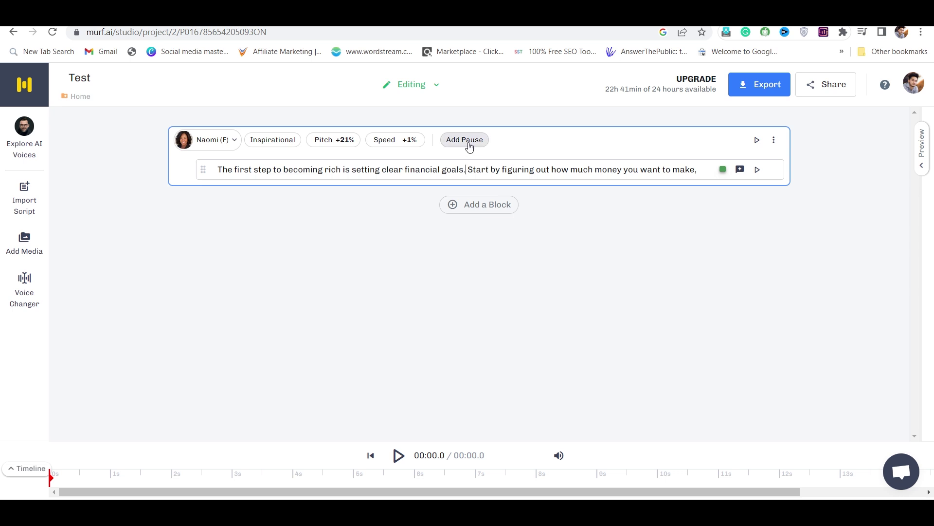
click(465, 139)
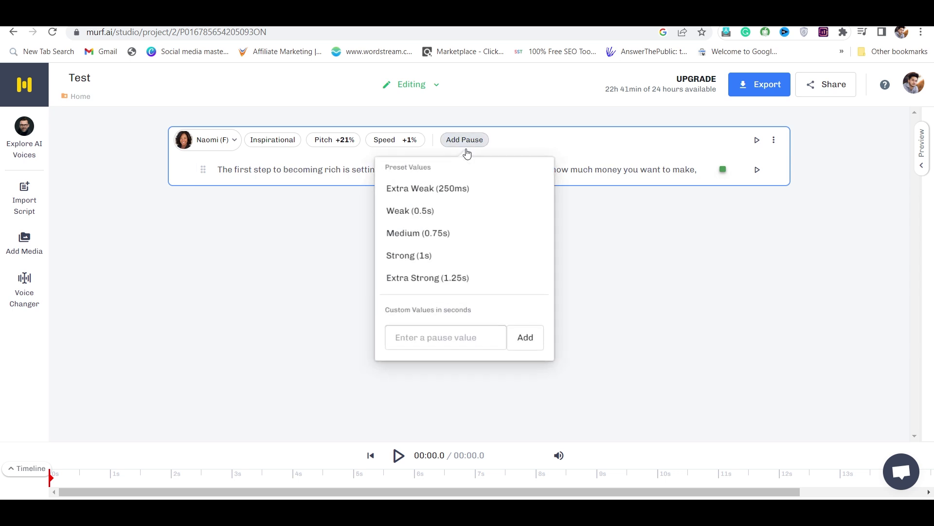
click(436, 232)
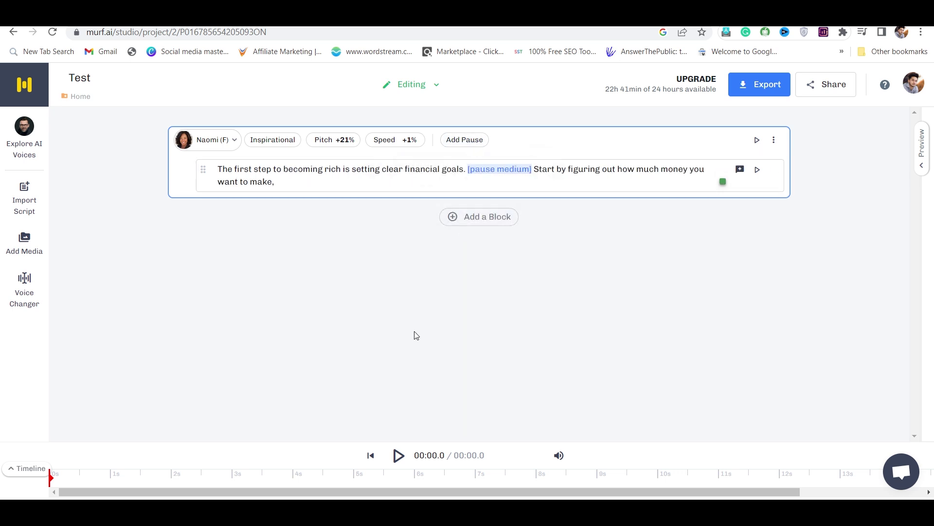
click(25, 468)
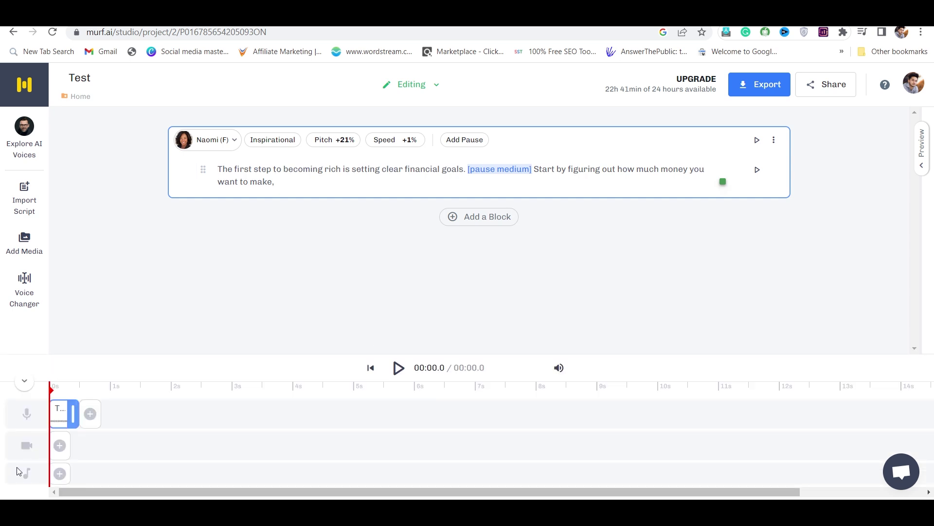
click(60, 474)
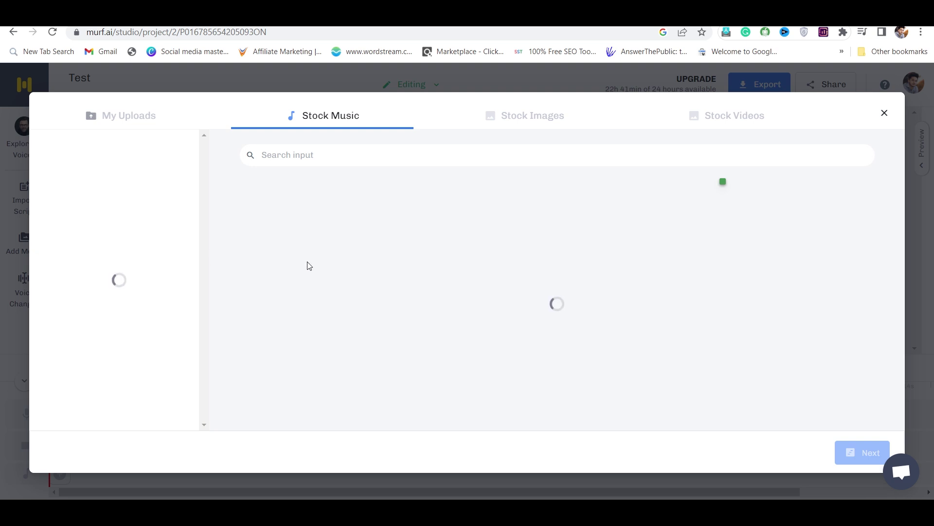
Step: Add the uploaded music-for-relax-yoga-meditation-7783.mp3 from My Uploads to the project's music timeline
click(168, 121)
click(336, 227)
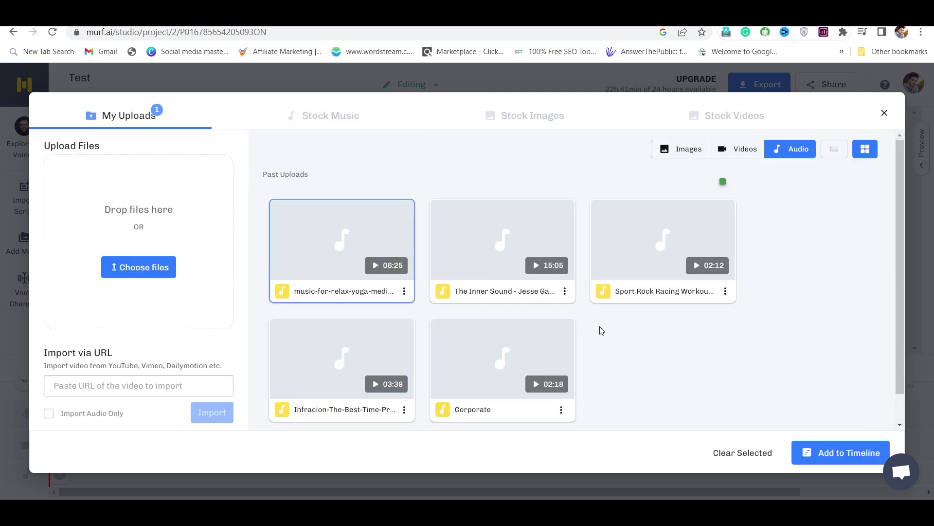
click(839, 460)
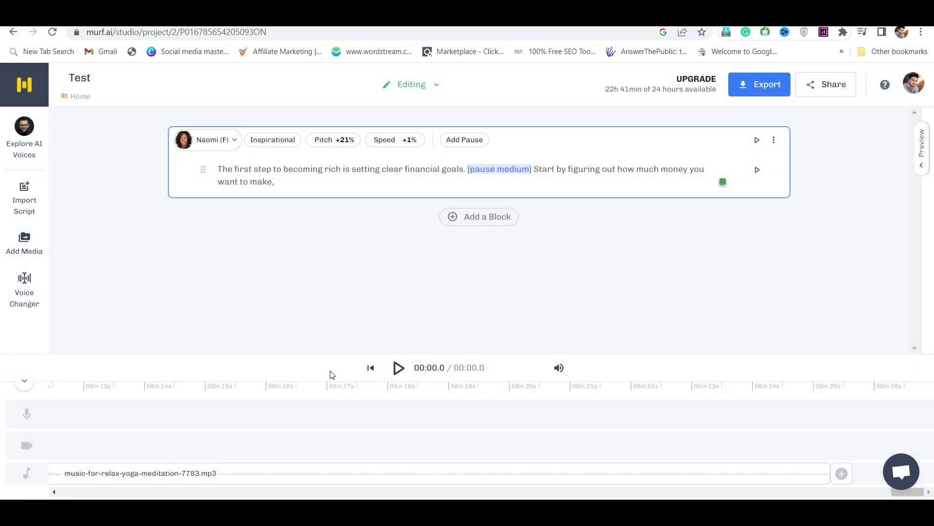
Step: Set background music to its lowest, voice volume to maximum, and Auto Ducking to High
click(559, 367)
click(545, 246)
click(533, 334)
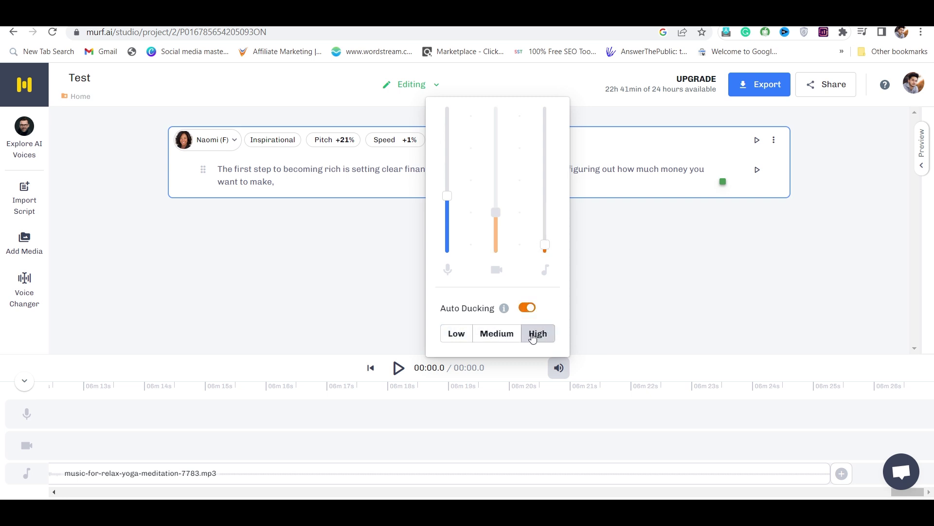
click(445, 117)
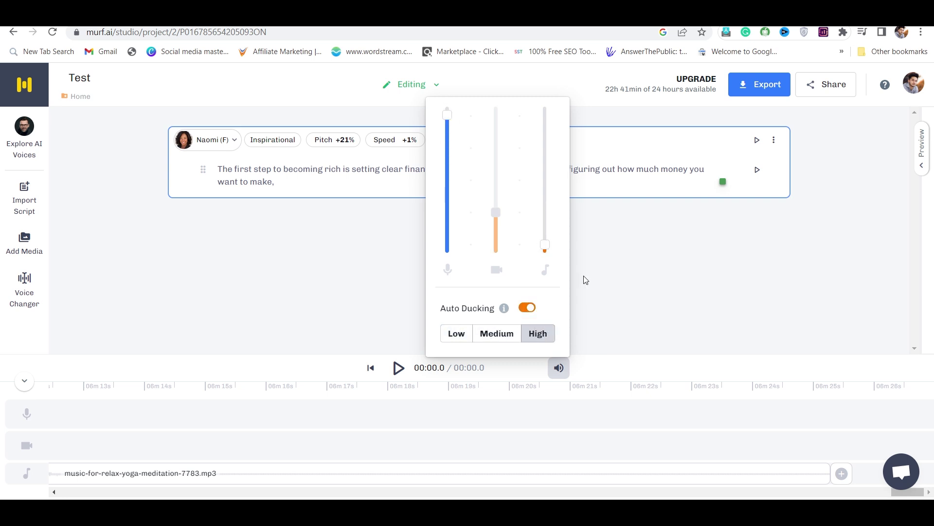
click(586, 279)
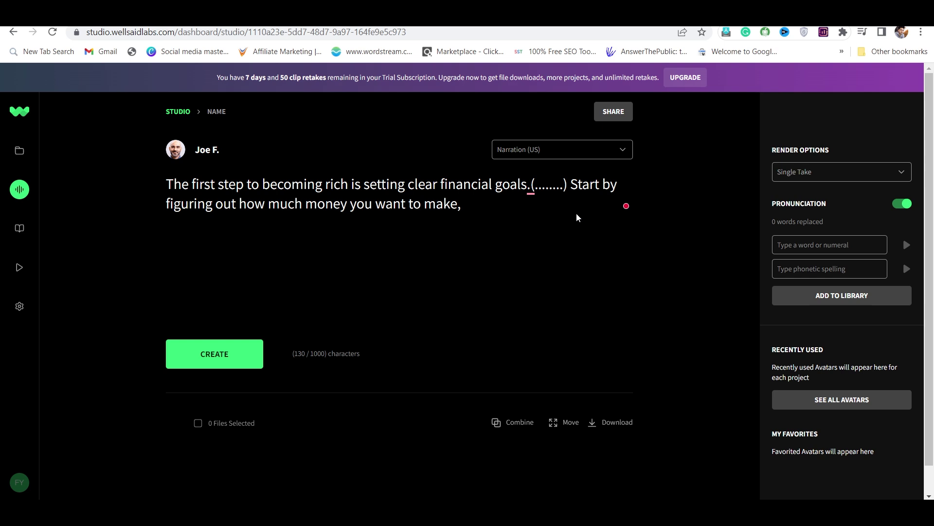
Step: Generate the finance script as clip JF-1 in the Joe F. voice and play it back
scroll(577, 218, down, 1)
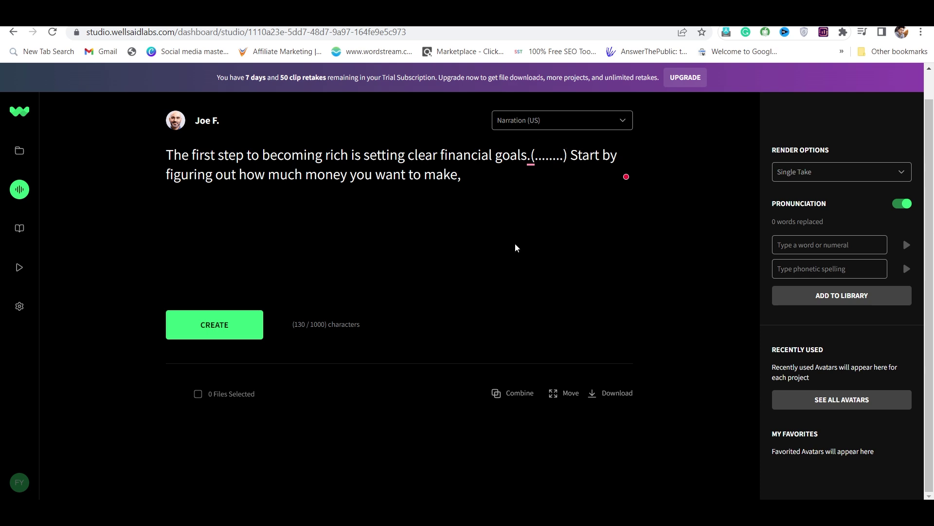
scroll(517, 248, up, 1)
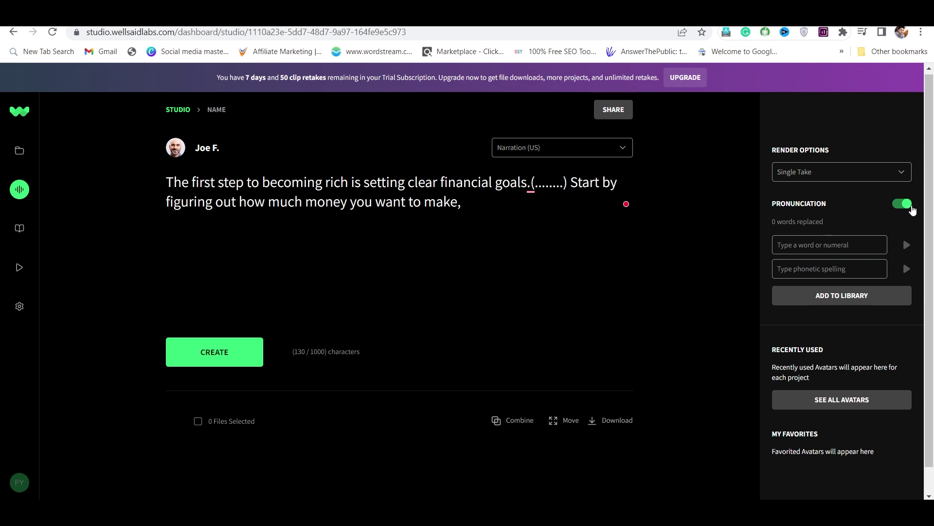
scroll(502, 261, down, 1)
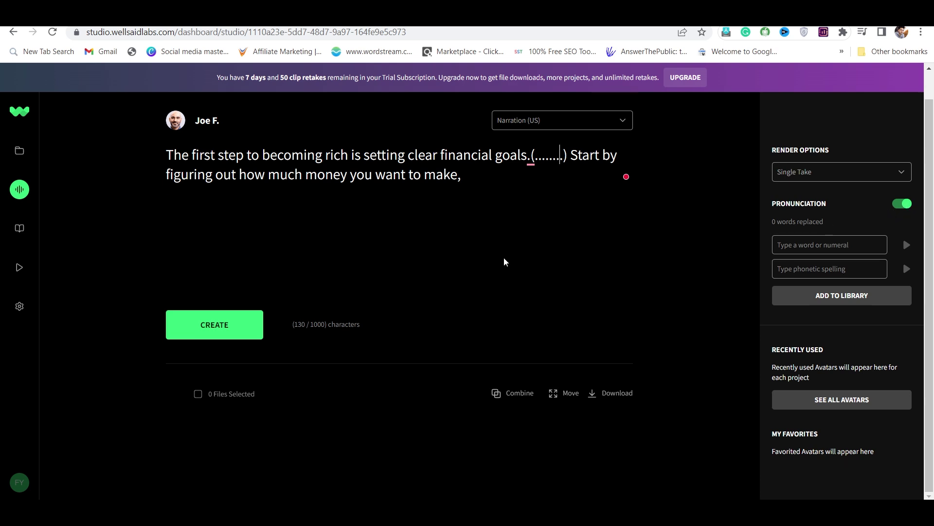
click(206, 324)
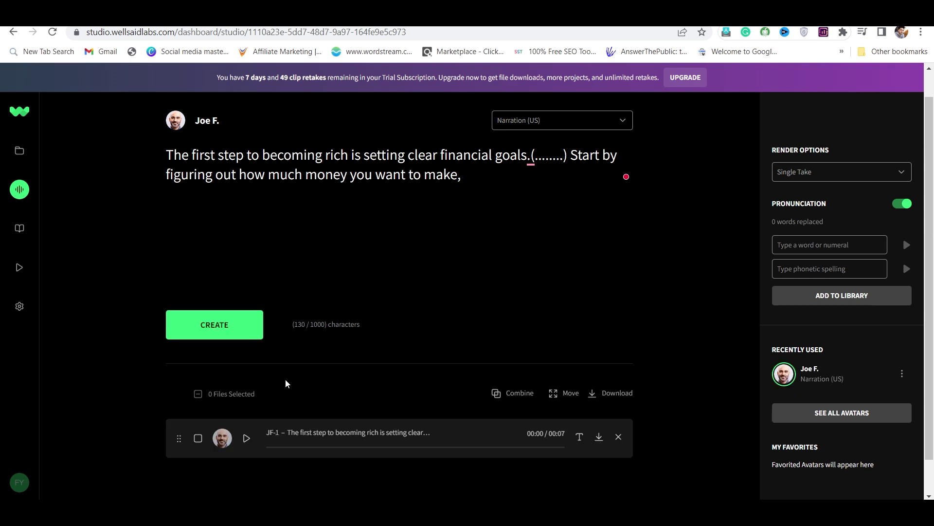
scroll(286, 383, down, 1)
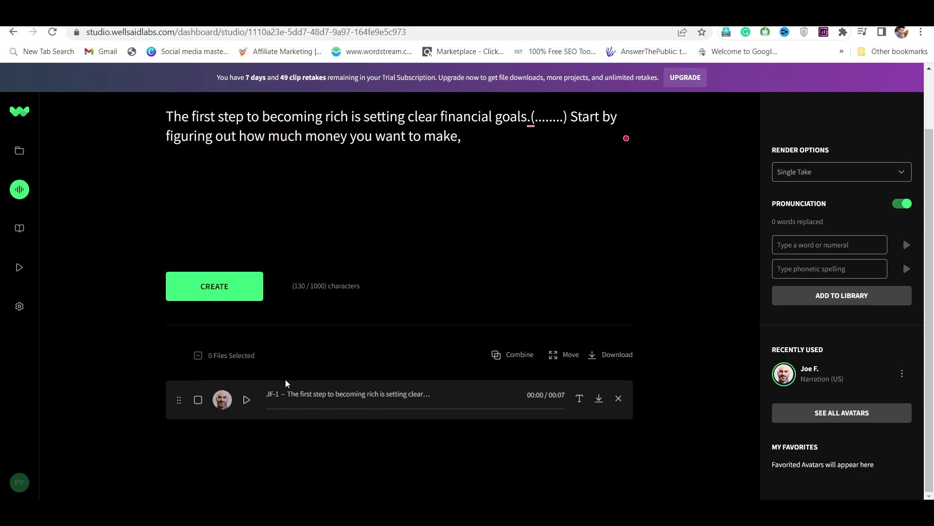
click(246, 400)
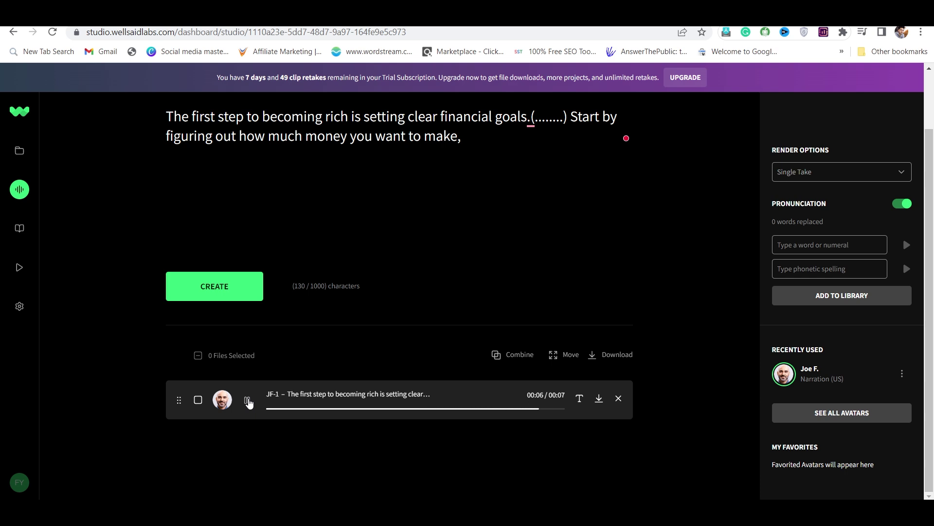
scroll(351, 303, up, 2)
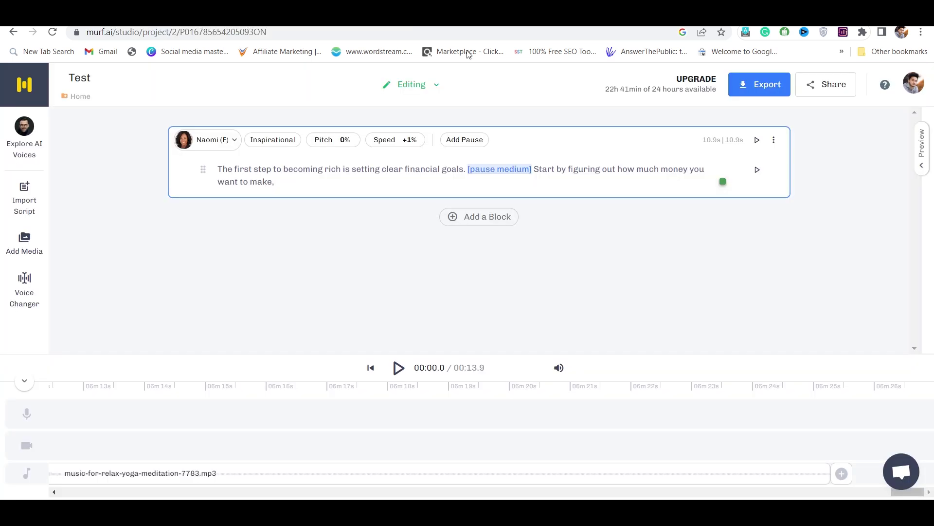
Step: Generate the 13.10-second narration over the background music and briefly replay the preview
click(396, 368)
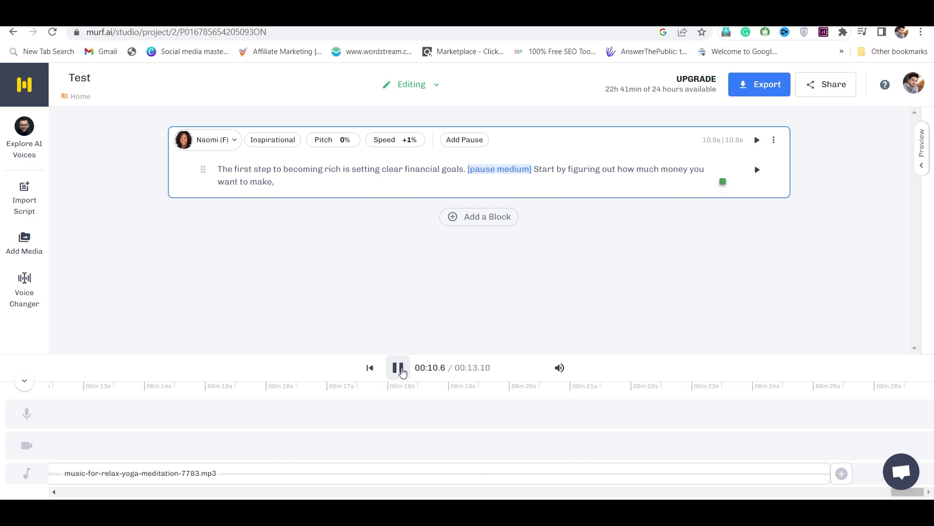
click(398, 368)
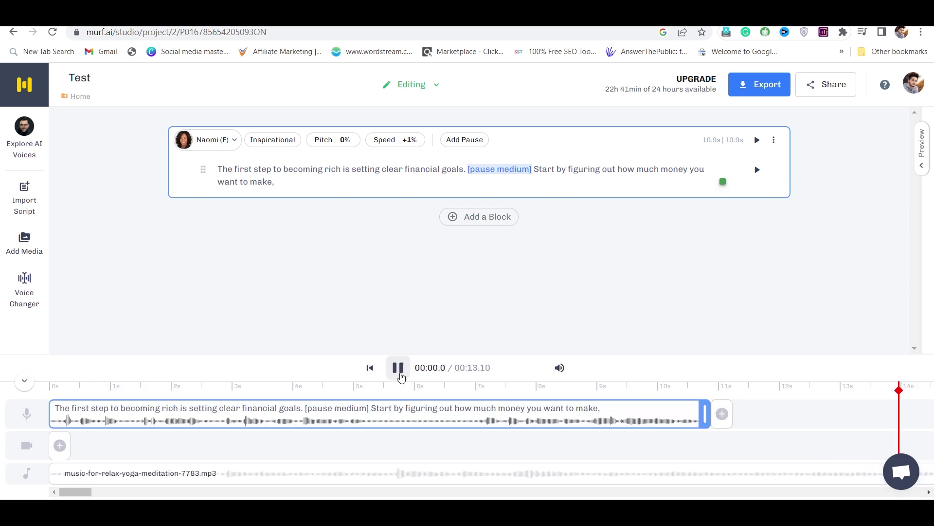
click(398, 368)
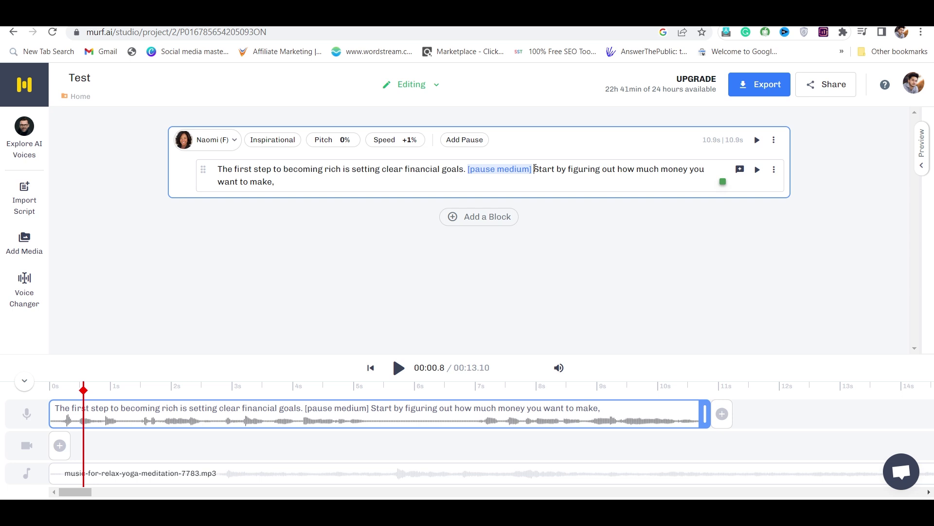
Step: Cut 'Start by figuring out how much money you want to make,' and paste it into a new block
click(534, 168)
key(Return)
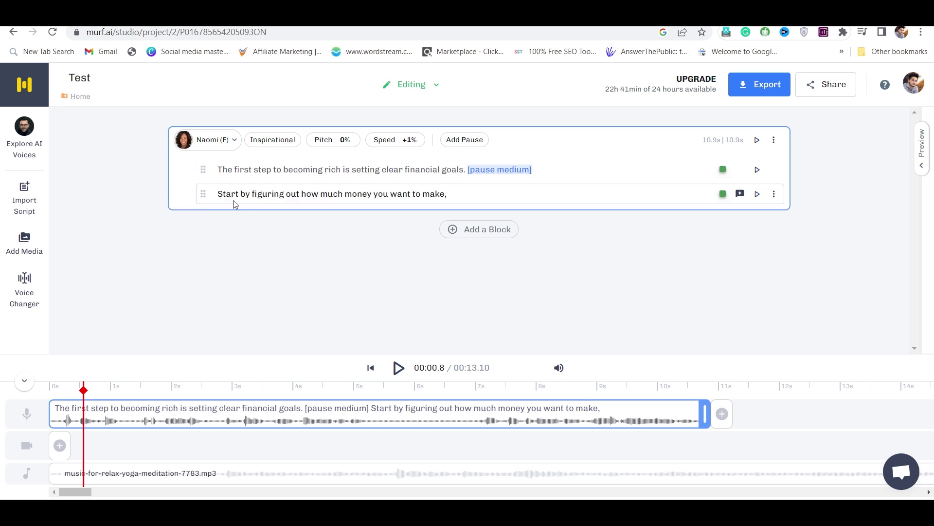
drag(218, 194, 518, 231)
key(BackSpace)
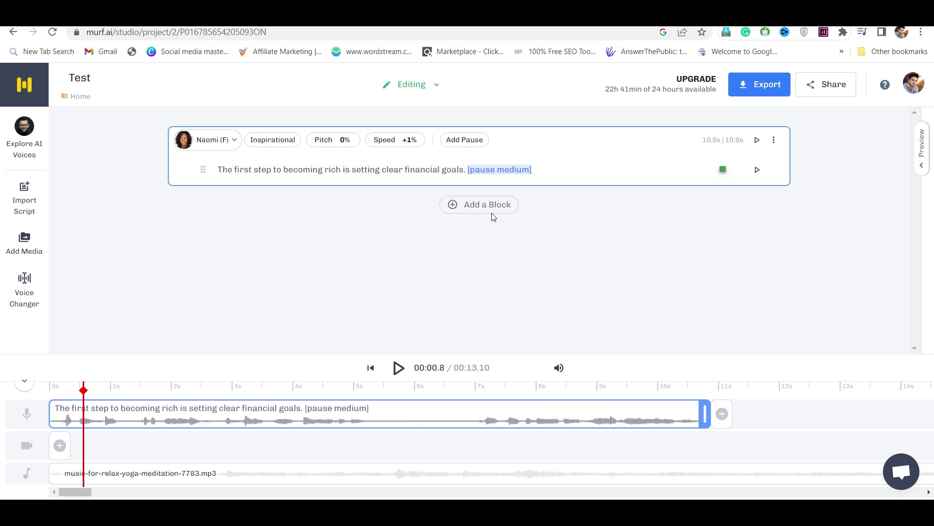
click(482, 205)
click(387, 223)
text(Start by figuring out how much money you want to make,)
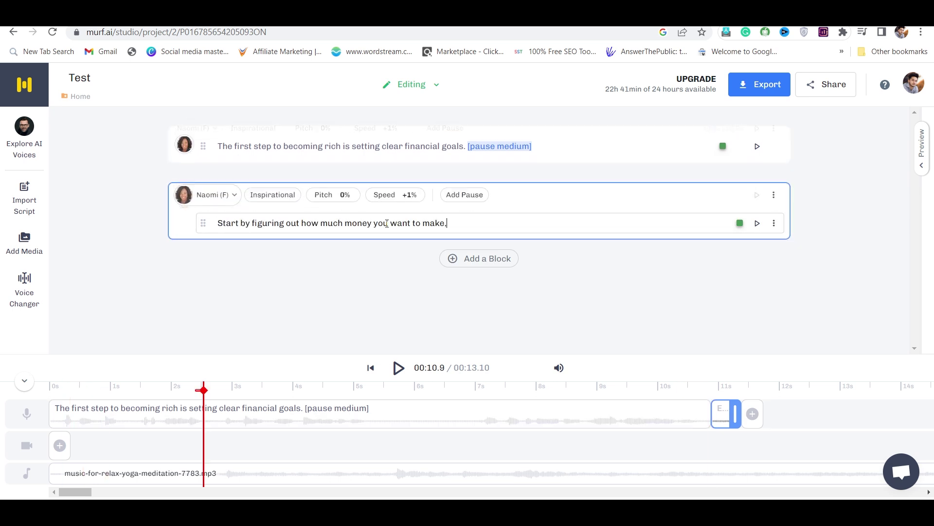
Step: Assign the Claire (F) voice to the second block only, leaving Naomi on the first
click(195, 195)
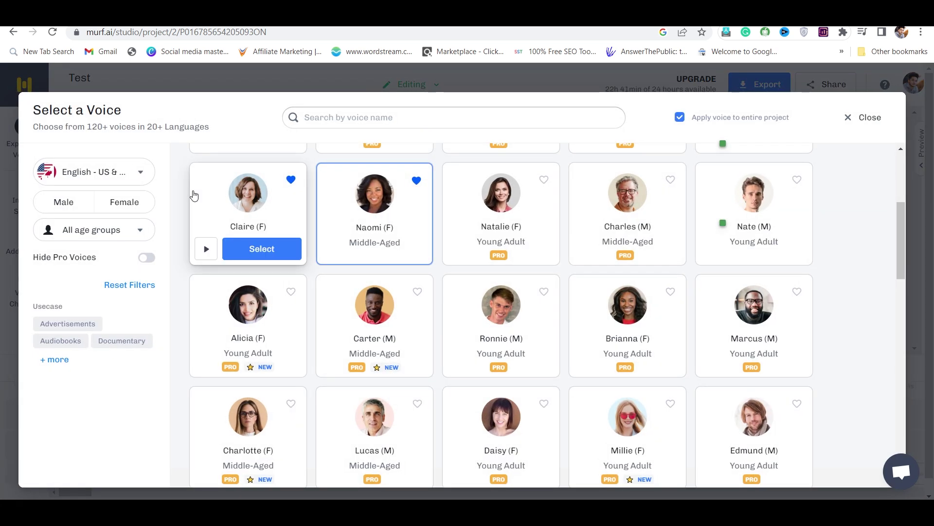
click(267, 208)
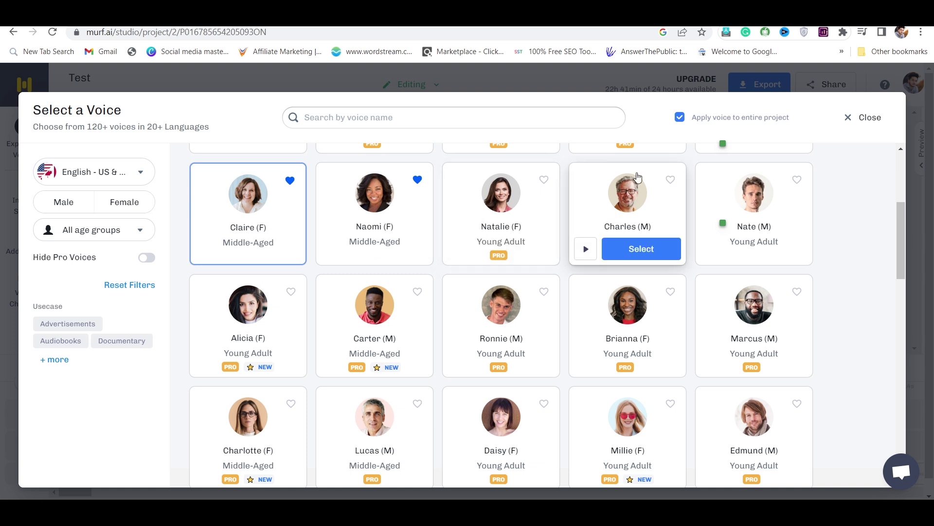
click(680, 120)
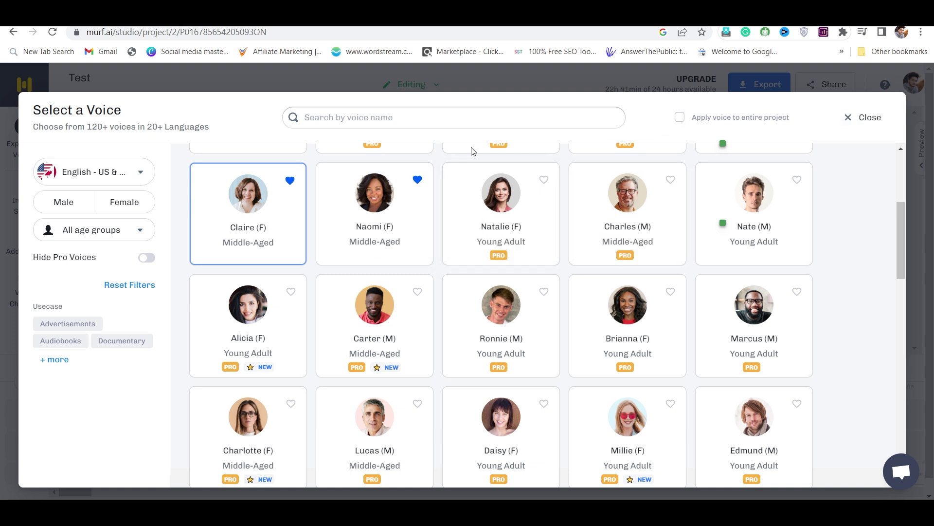
click(267, 247)
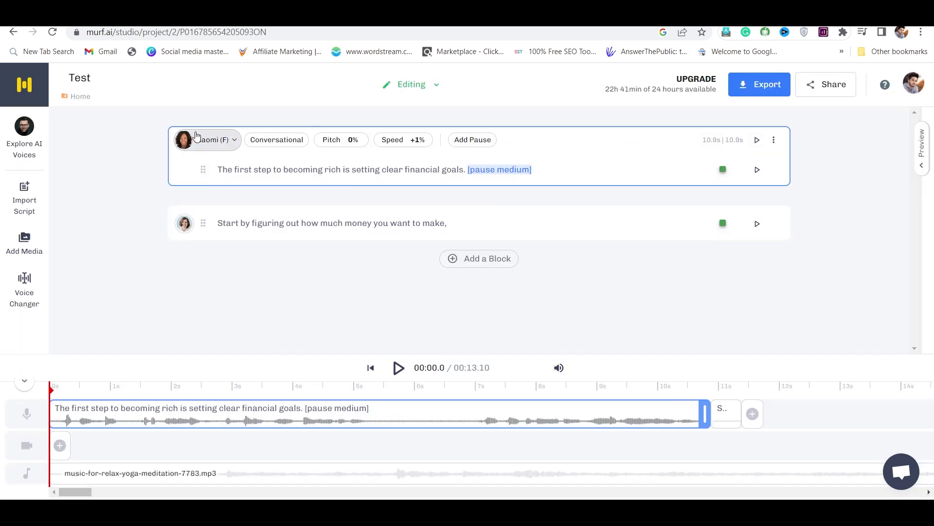
click(220, 223)
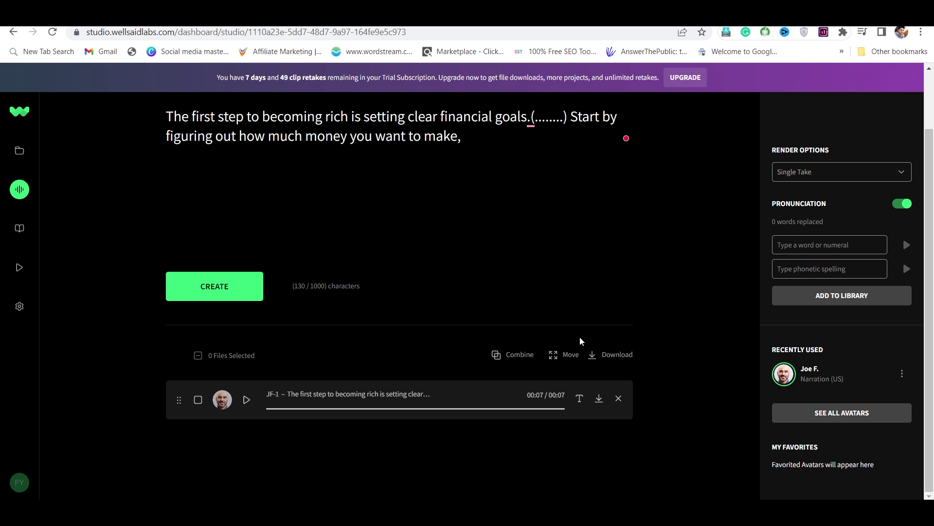
Step: View JF-1's download formats, finding MP3, WAV and OGG all locked
click(599, 398)
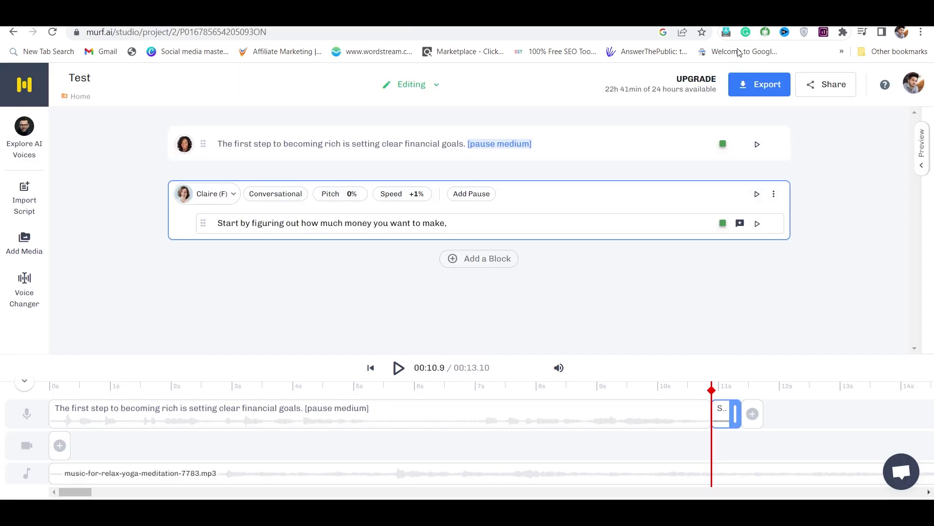
Step: Open Murf's export format choices: MP3, WAV, FLAC, a-LAW and μ-LAW
click(757, 84)
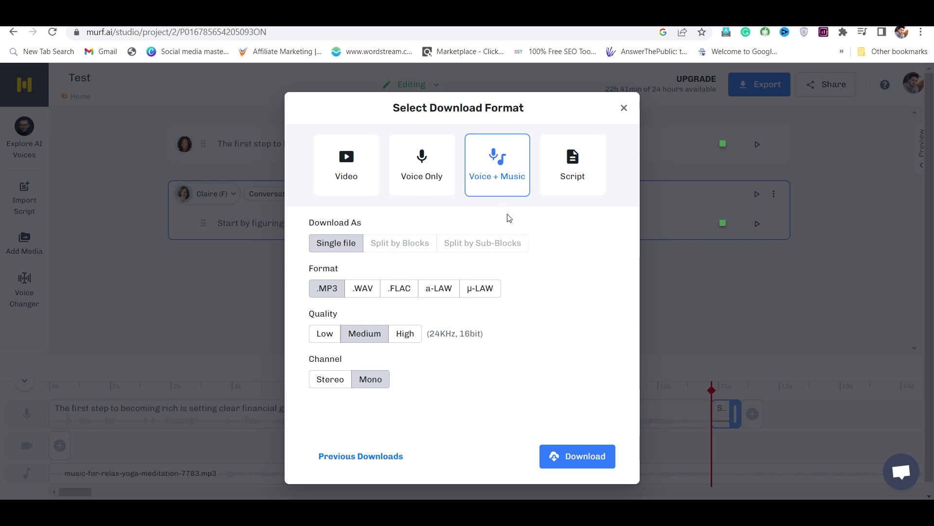
Step: Download the voice-and-music mix as a single medium-quality mono MP3 file
click(363, 294)
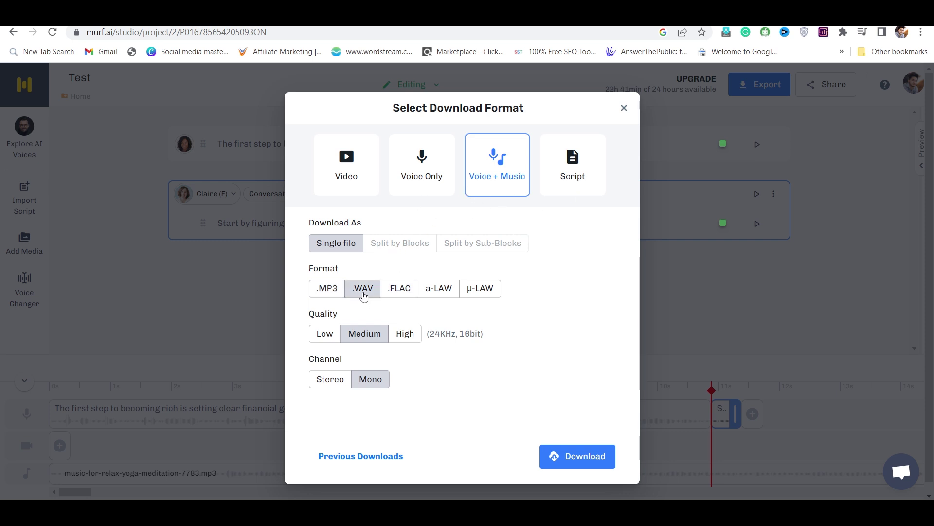
click(334, 288)
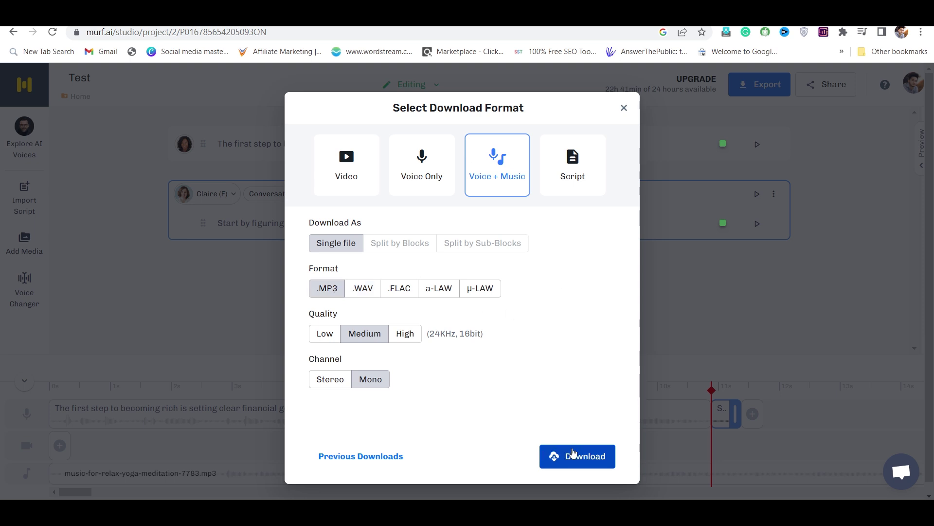
click(625, 109)
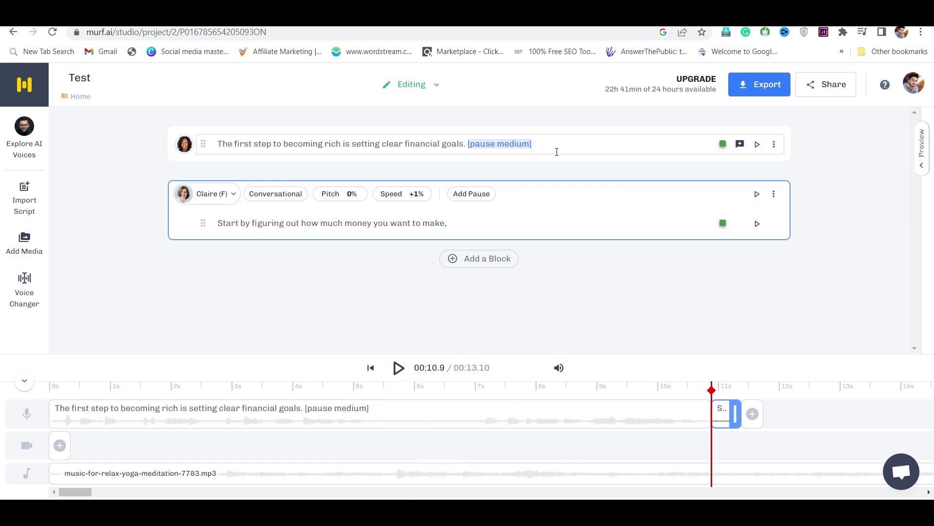
Step: Switch to the WellSaid Labs studio tab with Ctrl+Tab
key(ctrl+Tab)
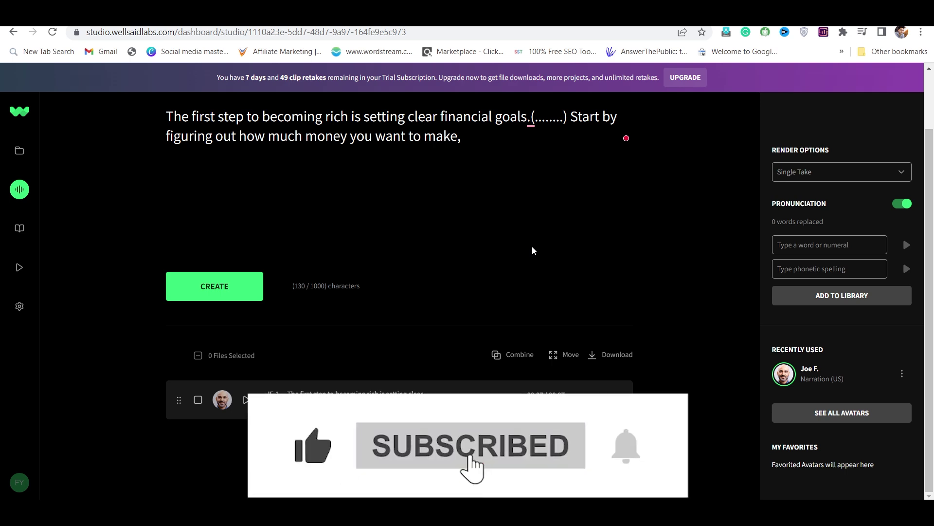
scroll(532, 251, up, 2)
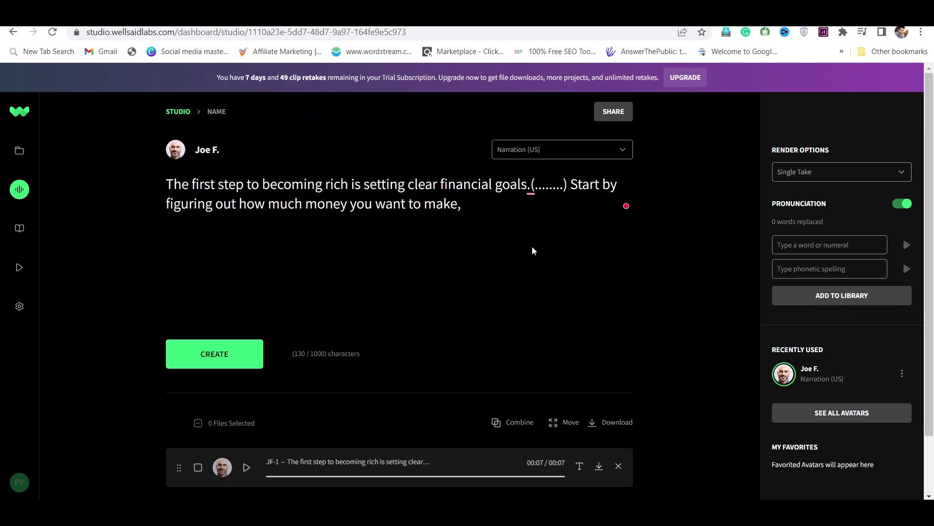
scroll(532, 246, down, 1)
scroll(532, 246, up, 1)
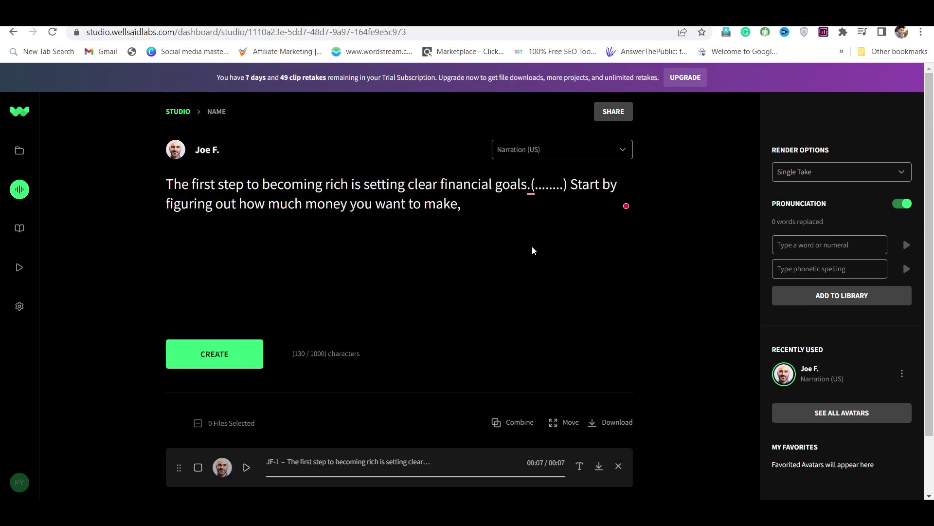